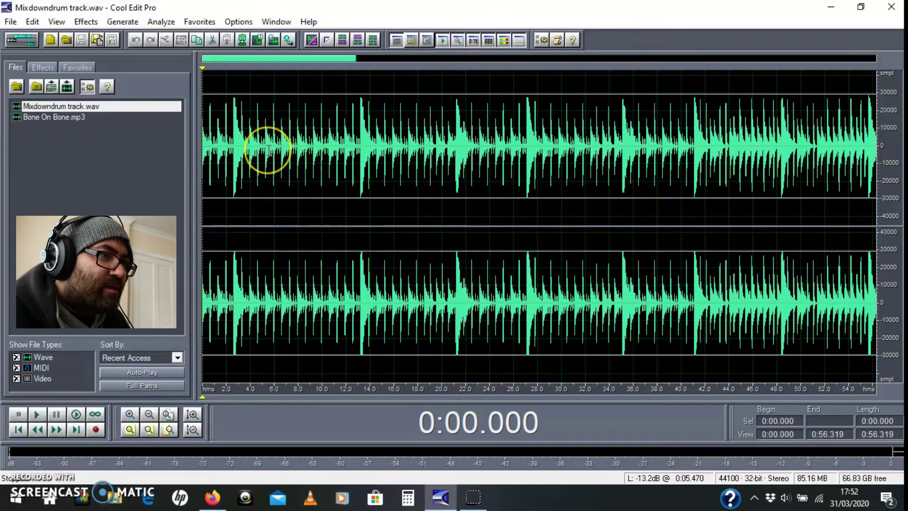
Audition the drum track from the start and from about 16.5 seconds, then switch to multitrack view
key(space)
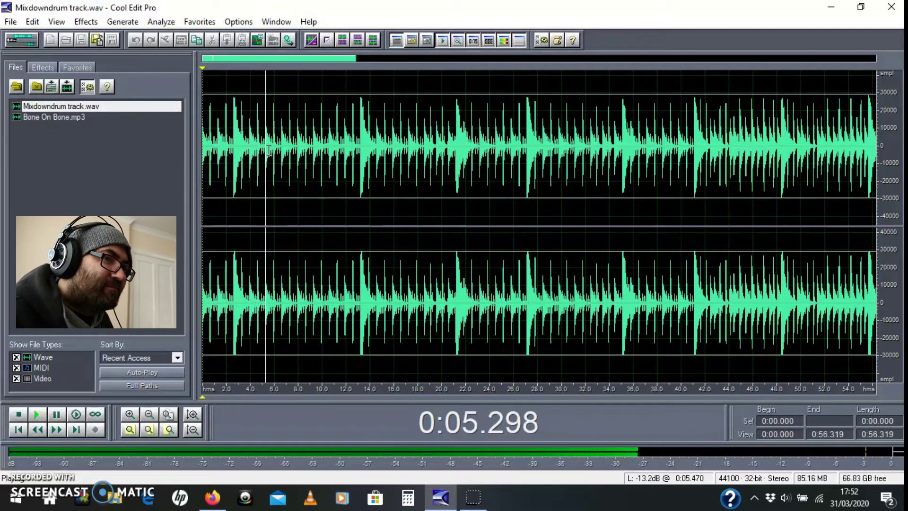
click(304, 142)
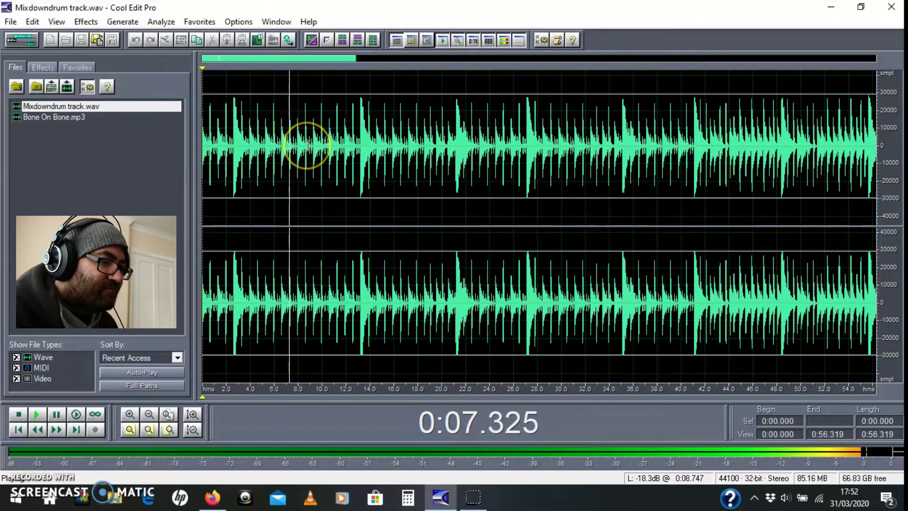
click(395, 142)
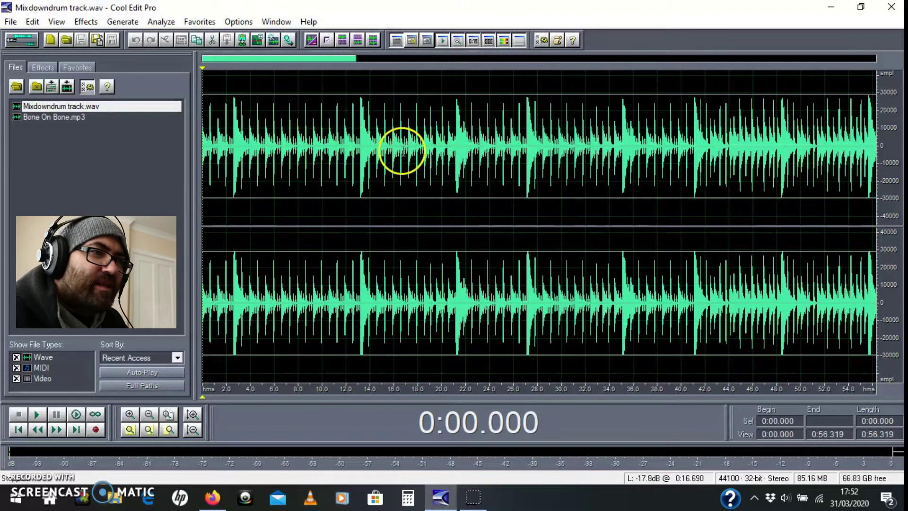
click(399, 142)
key(space)
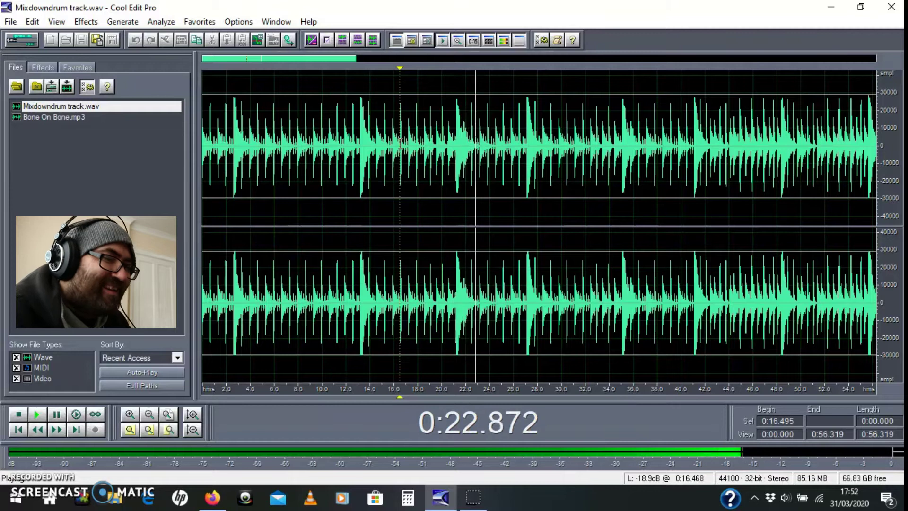
key(space)
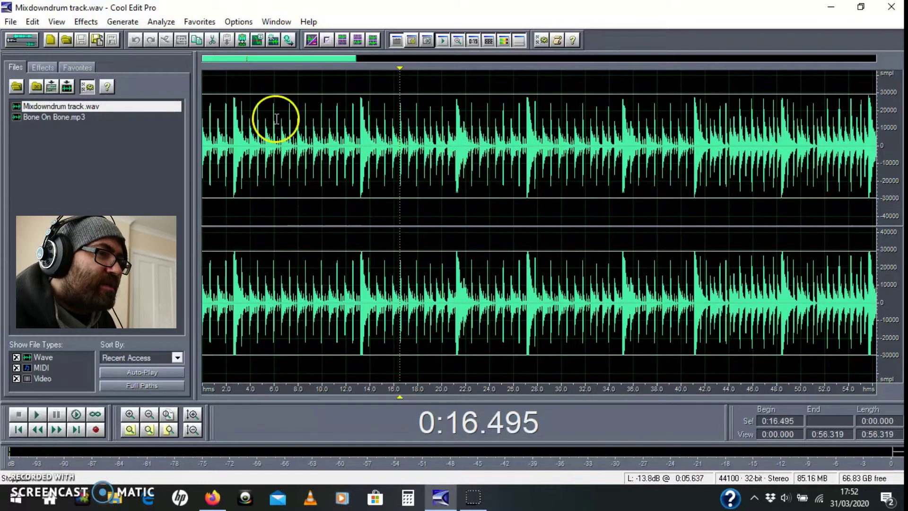
click(24, 39)
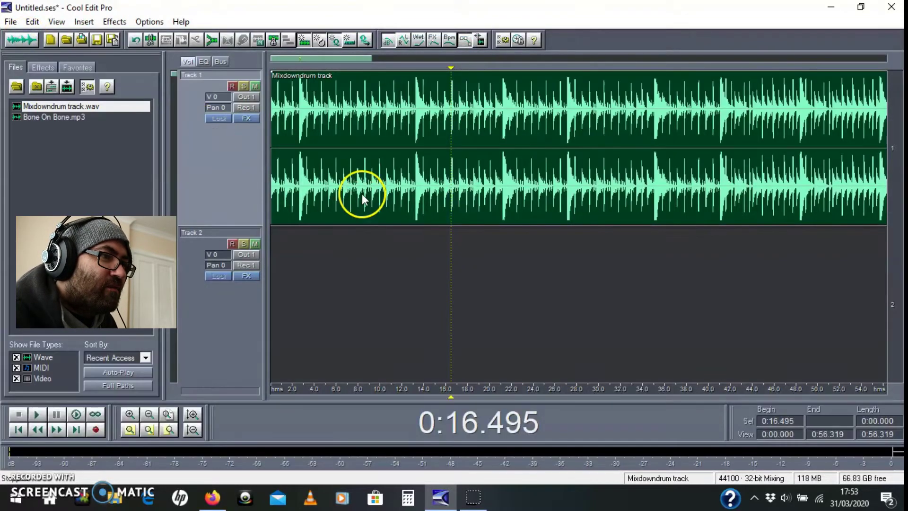
Delete the Track 1 drum clip and insert Mixdowndrum track.wav into the multitrack session
click(362, 194)
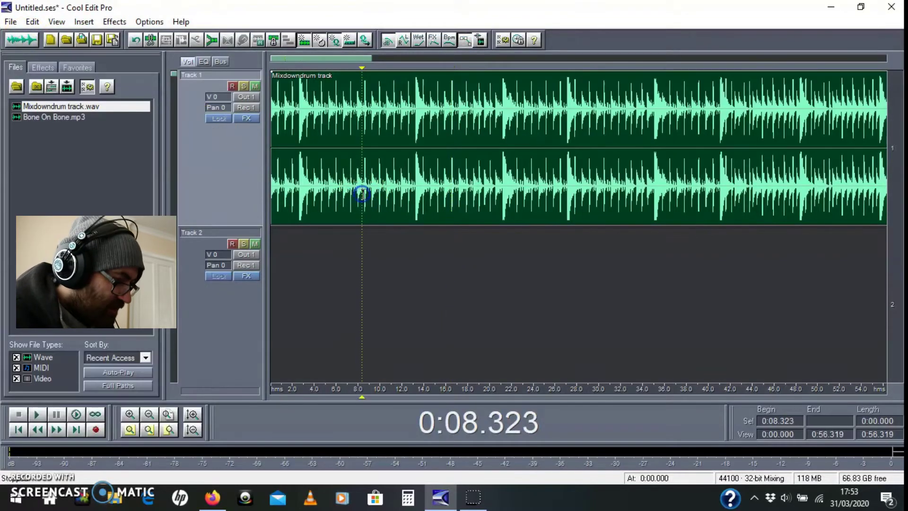
key(Delete)
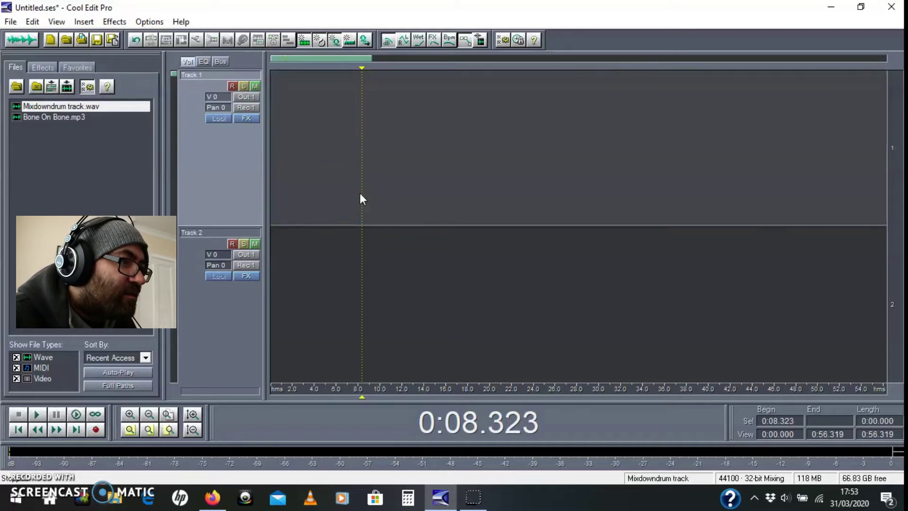
click(125, 184)
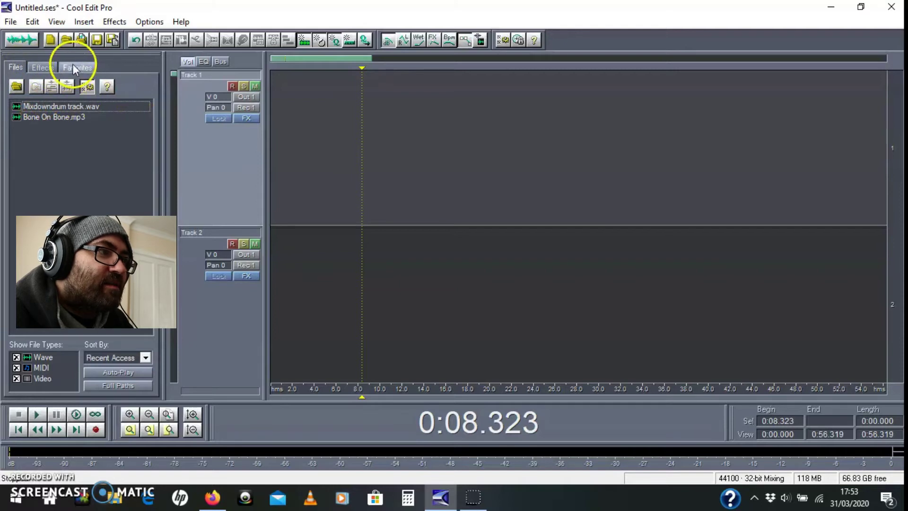
click(37, 108)
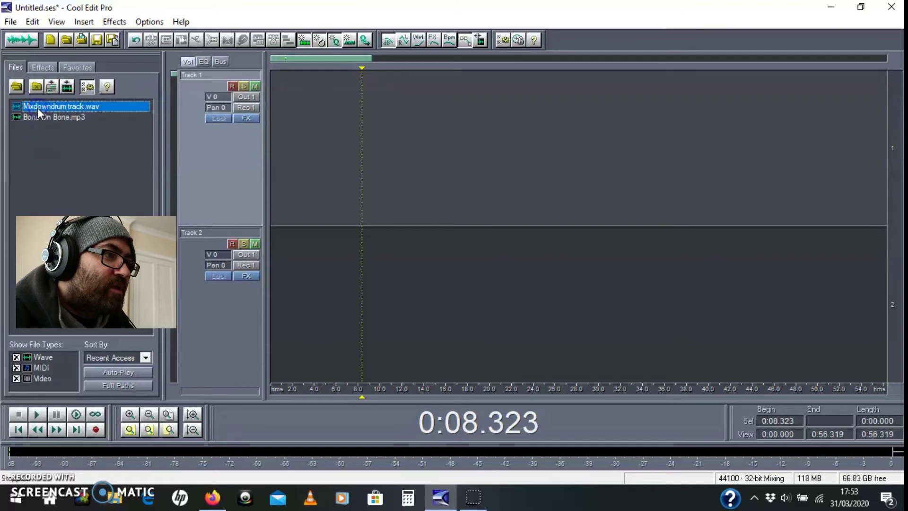
click(53, 89)
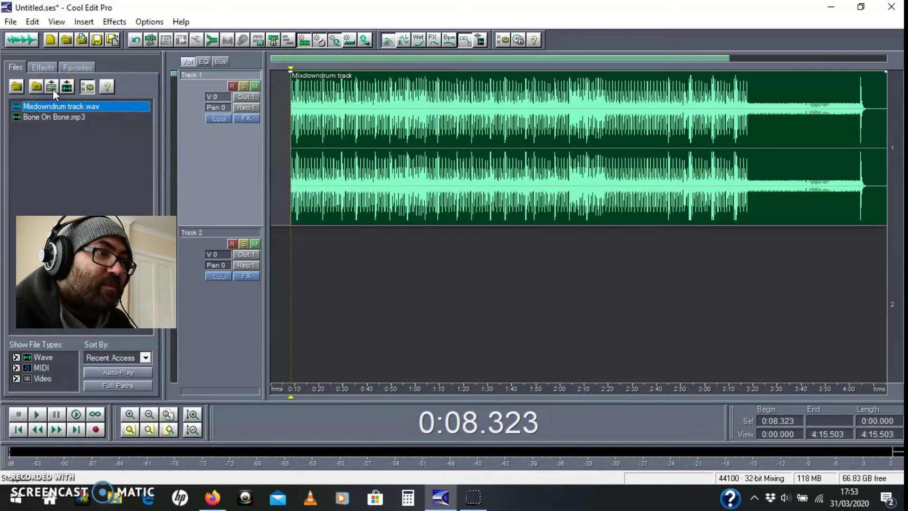
Remove the clip, drag Mixdowndrum track.wav onto Track 1 and move it to start at 0:00
click(322, 194)
key(Delete)
click(72, 137)
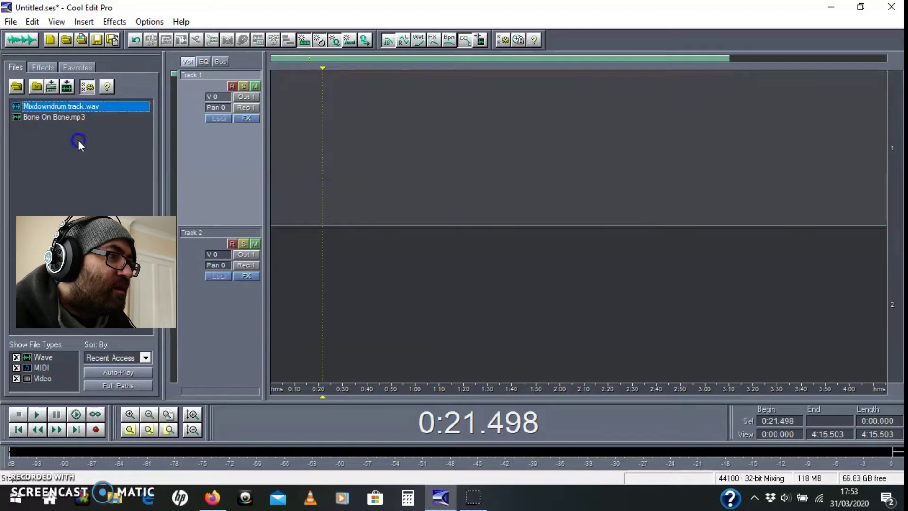
click(46, 106)
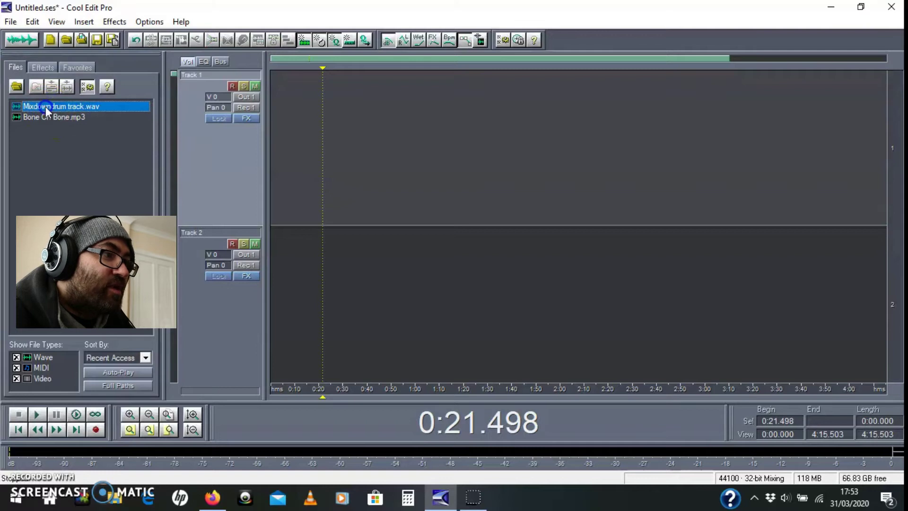
drag(45, 107, 409, 178)
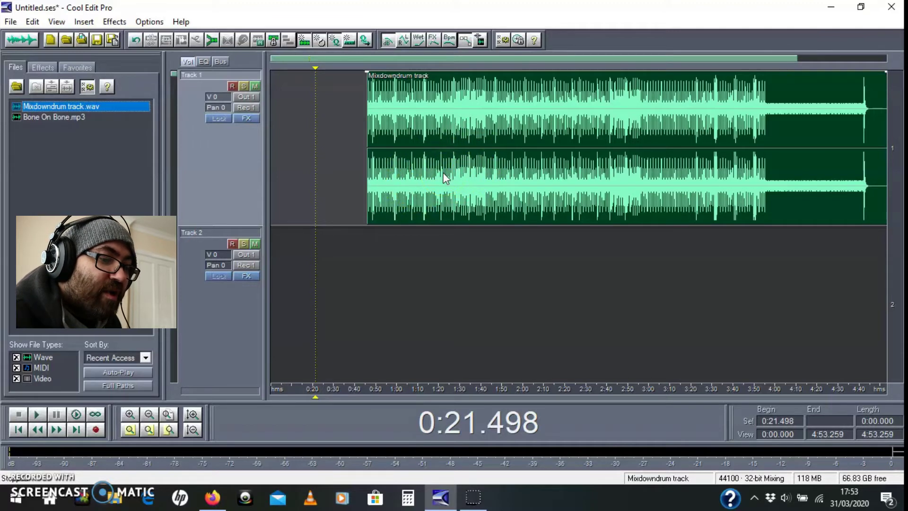
drag(445, 177, 332, 170)
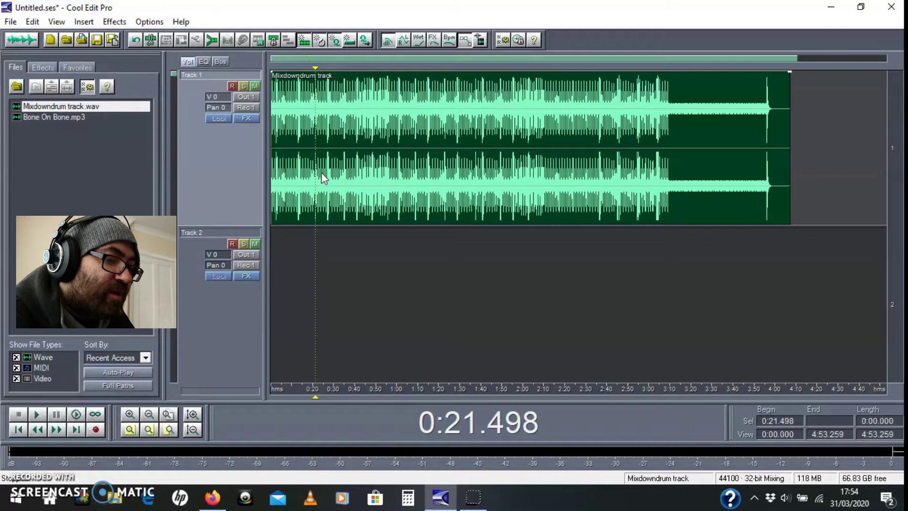
Zoom to the first 30 seconds and select the drum track from 0:07.399 to 0:14.572
scroll(322, 177, up, 5)
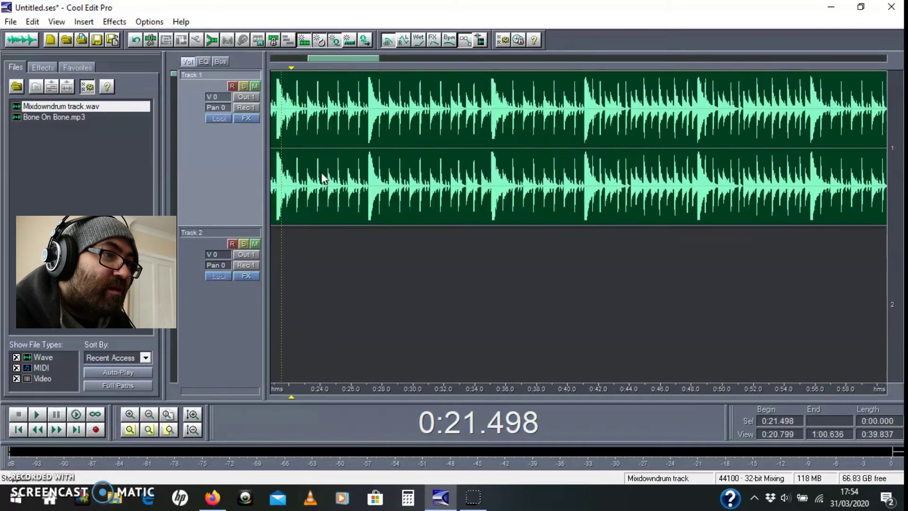
scroll(322, 177, up, 3)
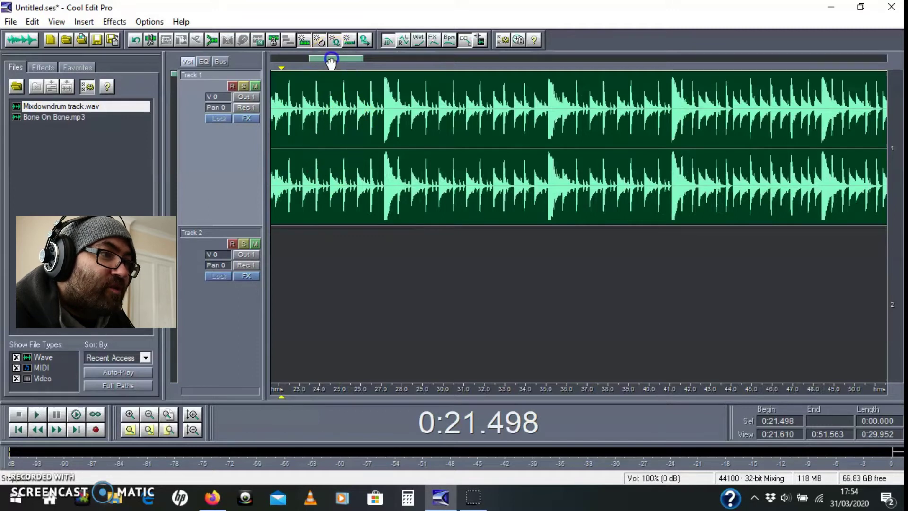
drag(331, 62, 275, 57)
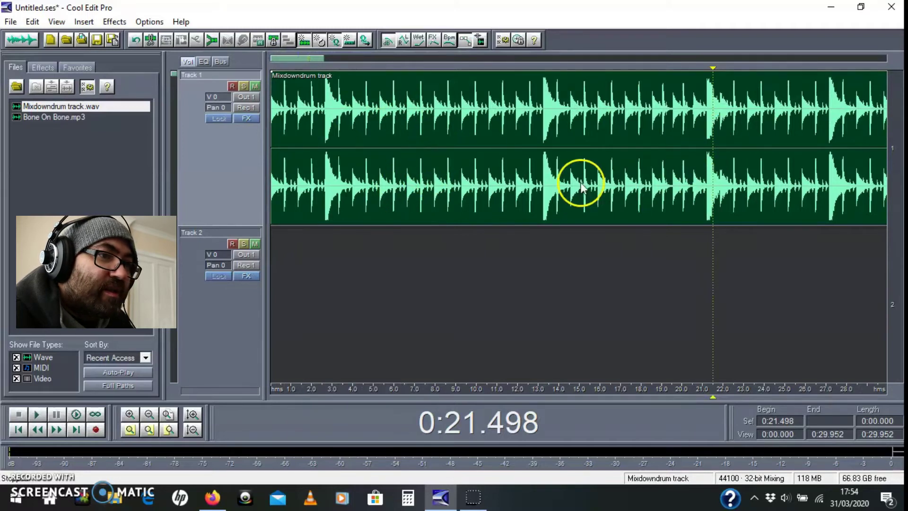
drag(435, 172, 586, 182)
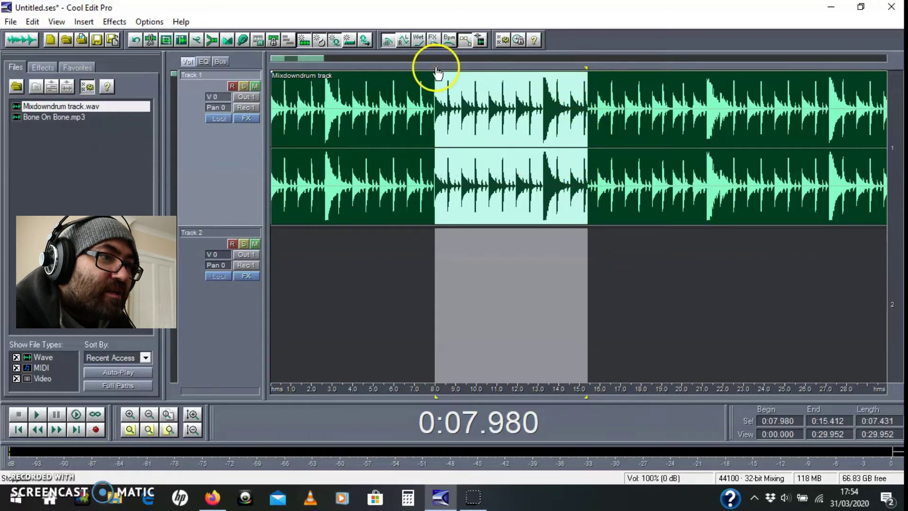
mouse_move(436, 70)
mouse_down()
mouse_move(473, 74)
mouse_move(424, 76)
mouse_up()
mouse_move(586, 70)
mouse_down()
mouse_move(557, 71)
mouse_move(570, 69)
mouse_up()
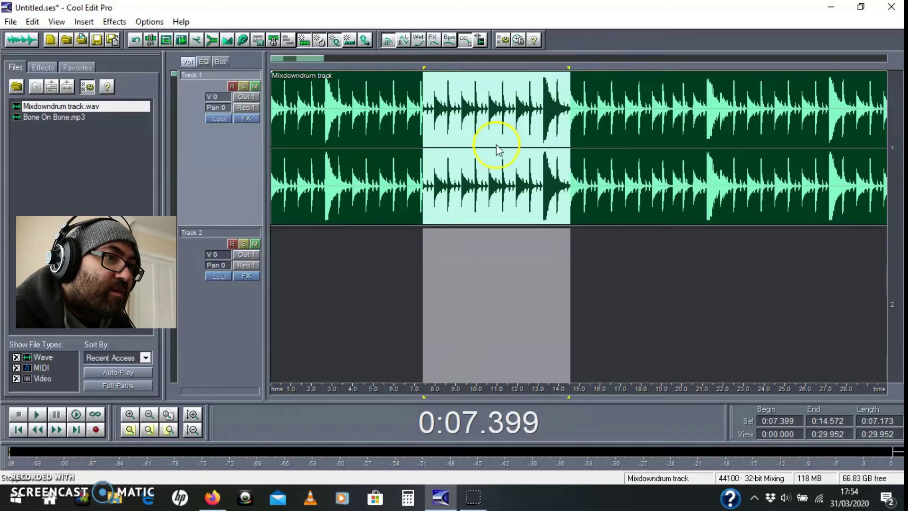
Mark the range from about 2.6 to 13.3 seconds and set the cursor near the 2.6-second hit
click(482, 184)
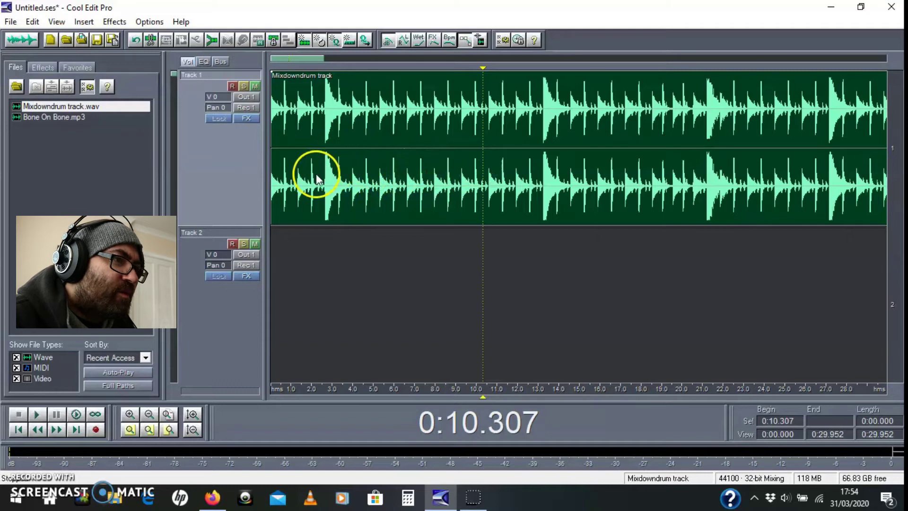
drag(325, 177, 544, 182)
click(544, 184)
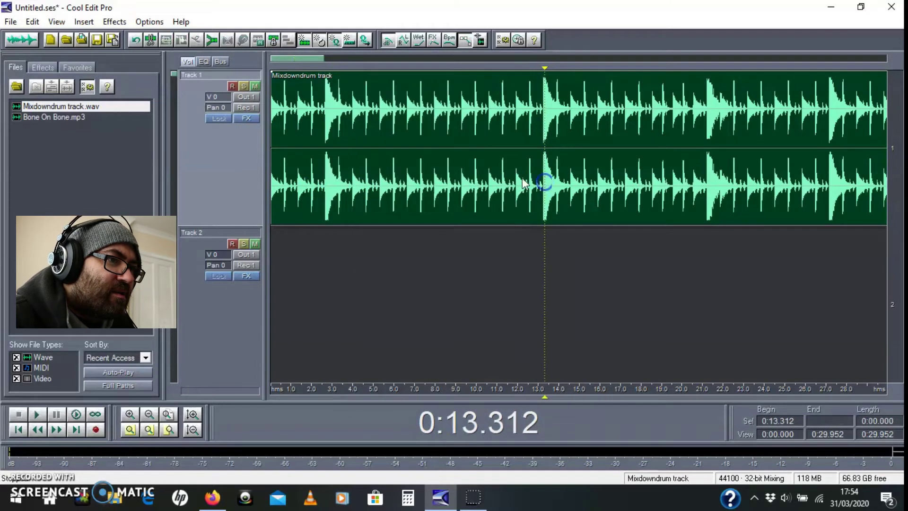
click(324, 182)
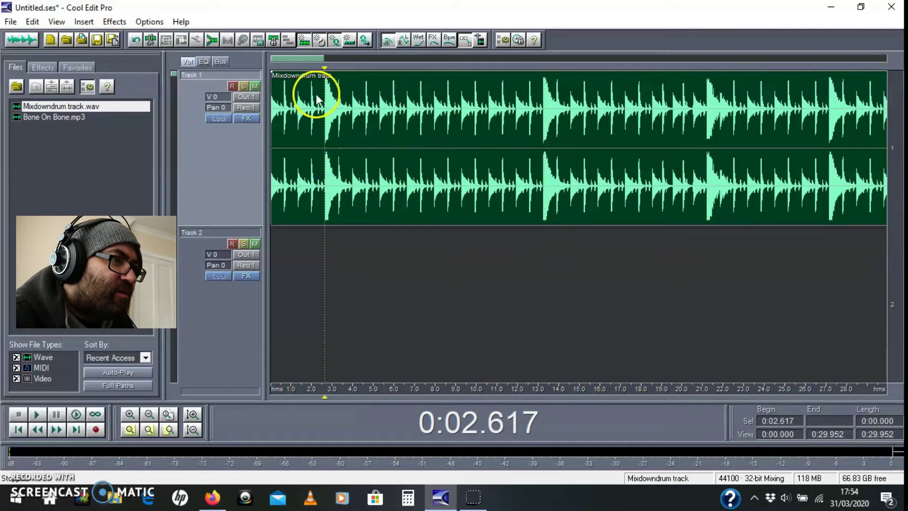
Zoom to sample level and split the drum clip exactly at 0:02.651
scroll(322, 162, up, 2)
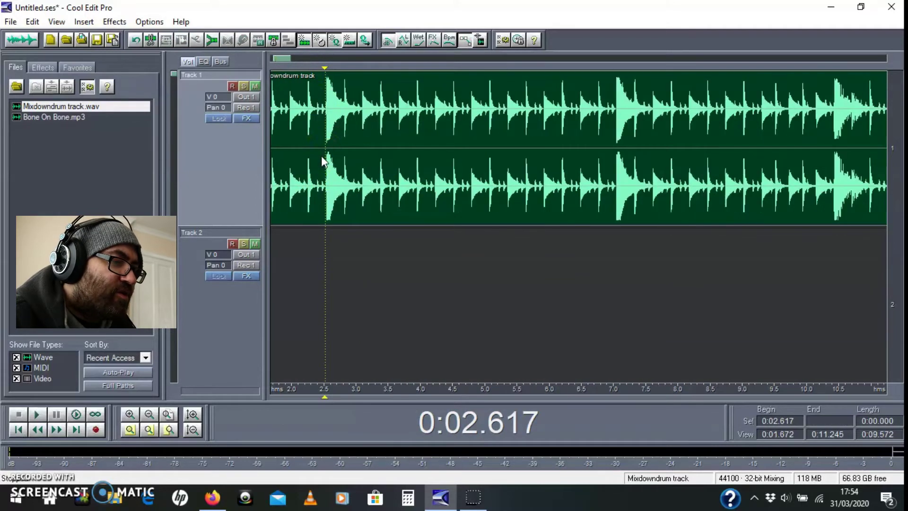
scroll(326, 180, up, 7)
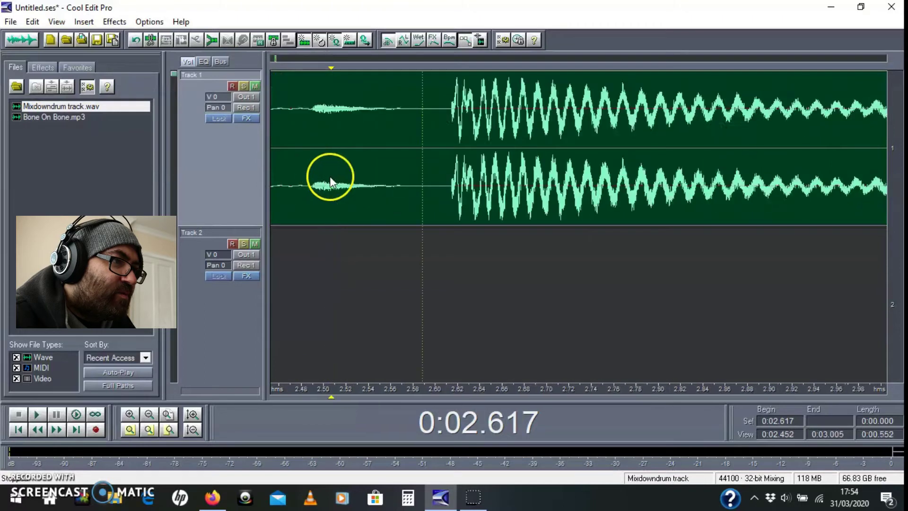
scroll(649, 180, up, 6)
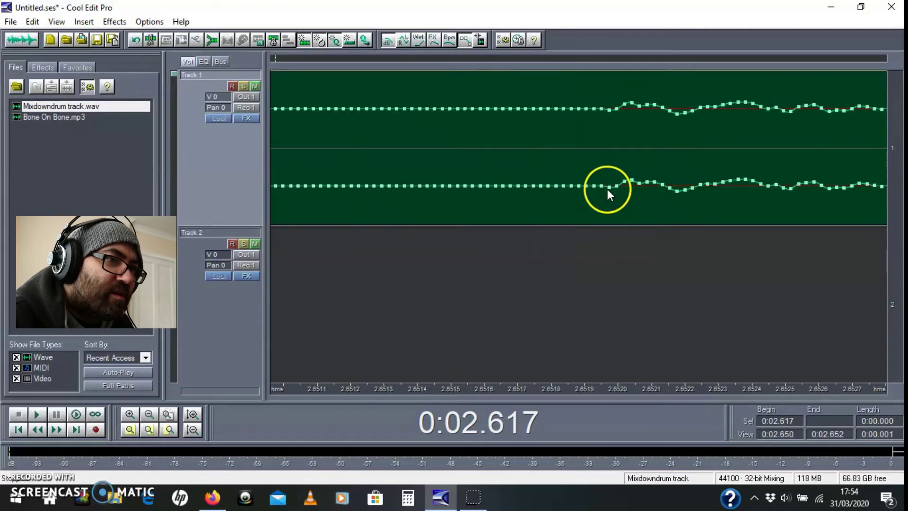
scroll(600, 191, up, 1)
click(586, 185)
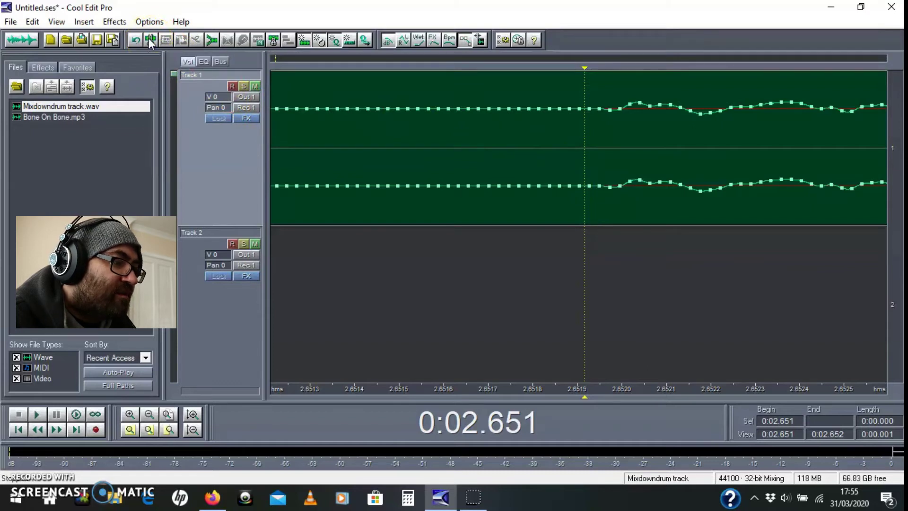
click(630, 209)
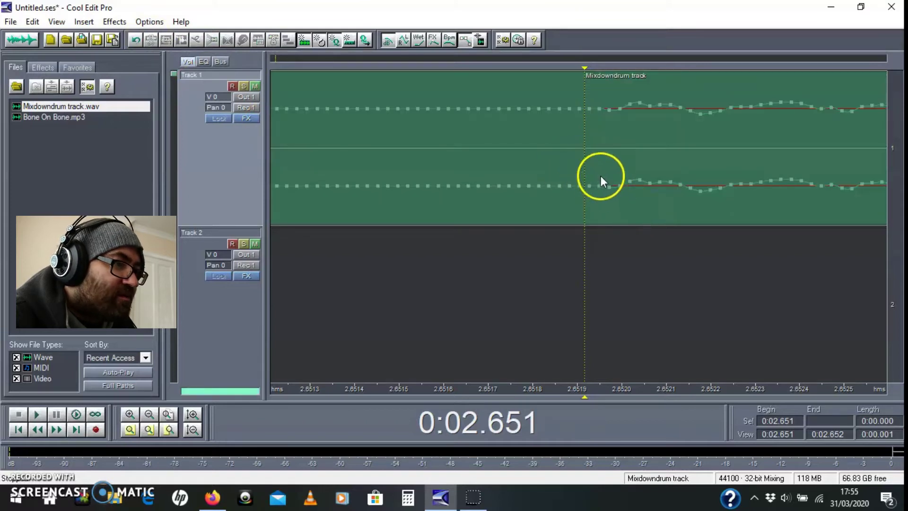
scroll(597, 209, down, 4)
scroll(606, 203, down, 3)
scroll(609, 210, down, 4)
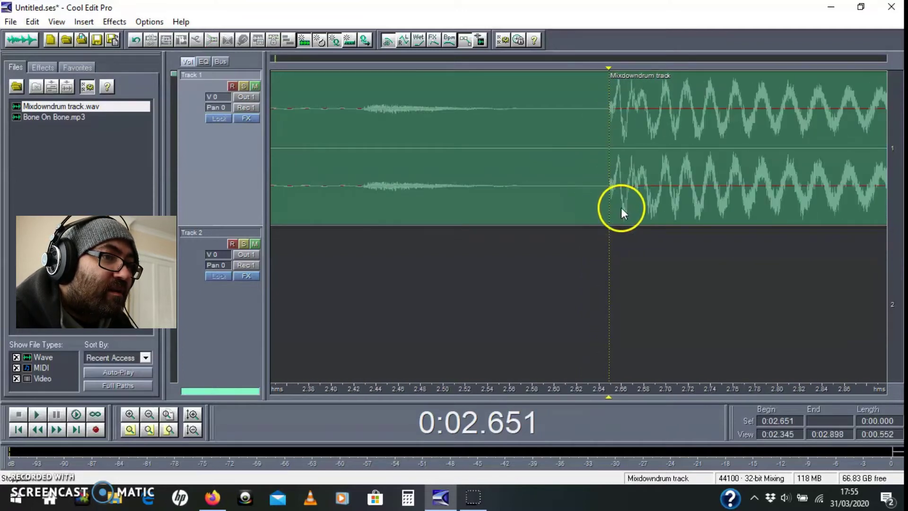
scroll(614, 222, down, 5)
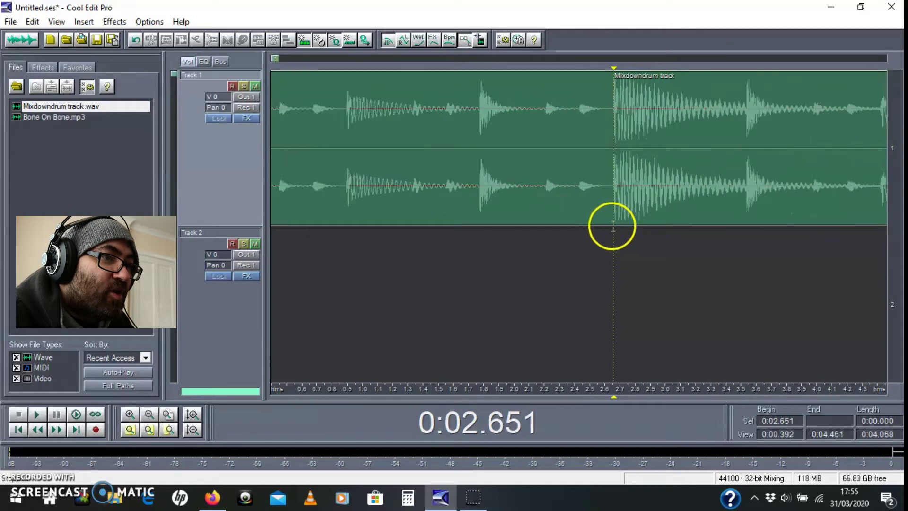
scroll(592, 194, down, 5)
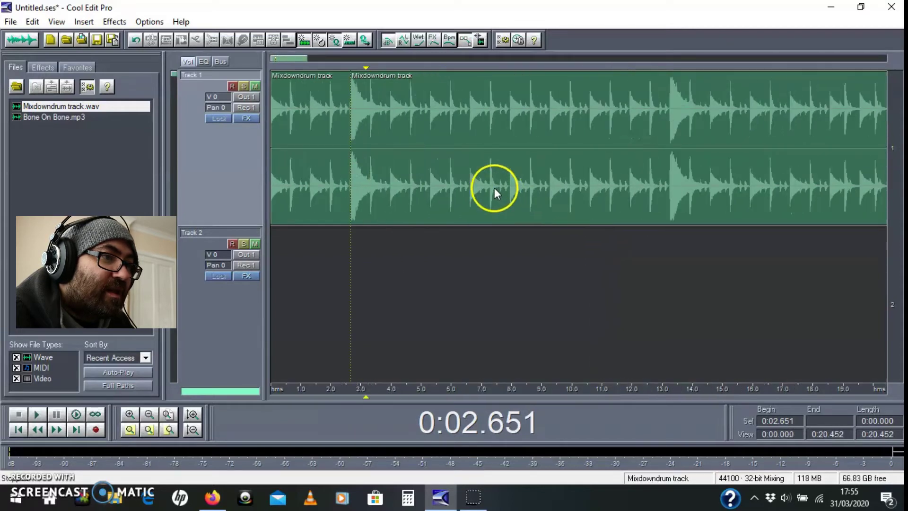
scroll(475, 191, down, 6)
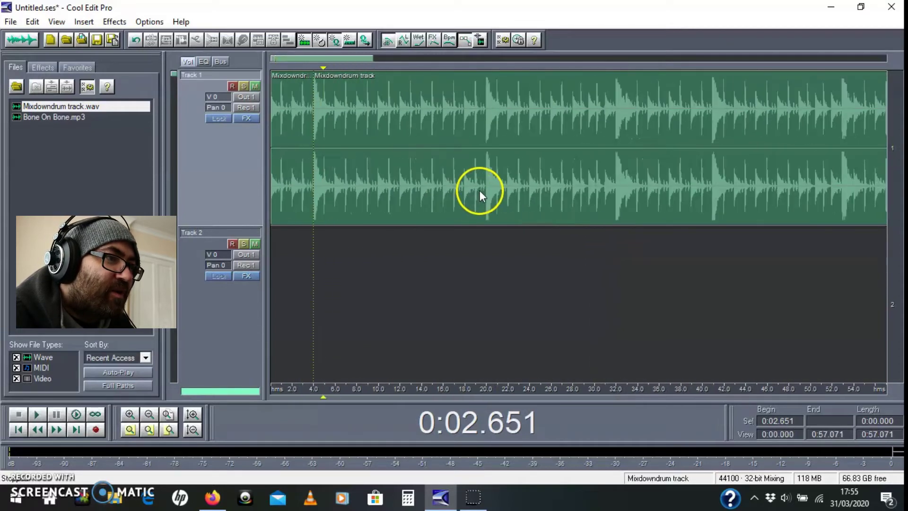
scroll(472, 188, down, 3)
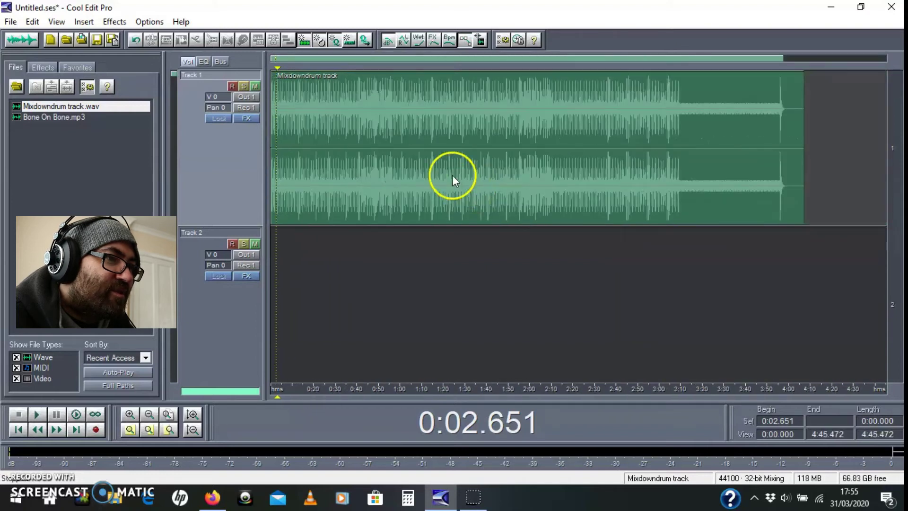
drag(366, 199, 379, 178)
scroll(285, 171, up, 5)
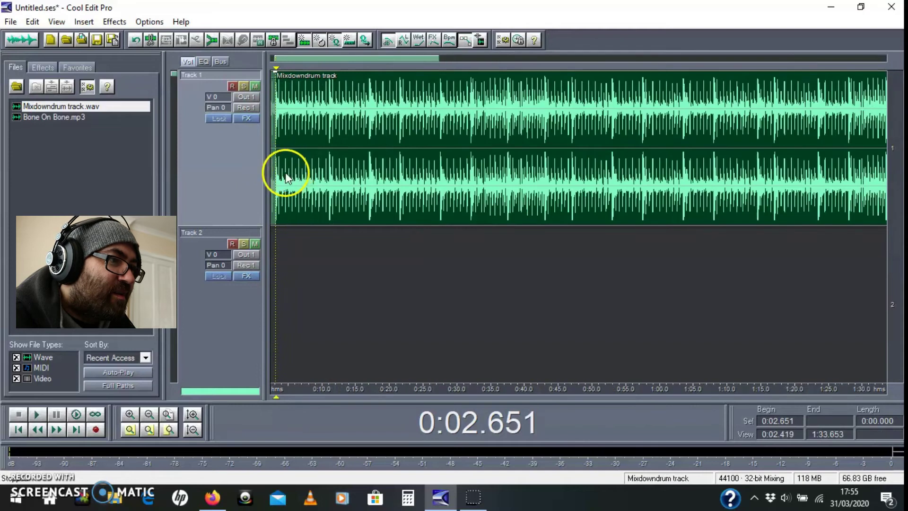
Zoom in, split the drum clip at the 0:13.259 hit onset, then zoom back out
scroll(406, 186, up, 5)
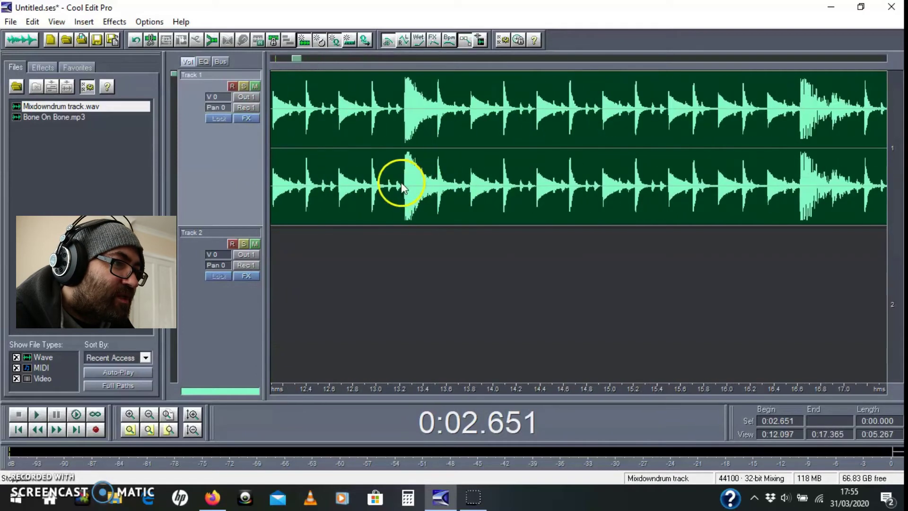
scroll(396, 189, up, 8)
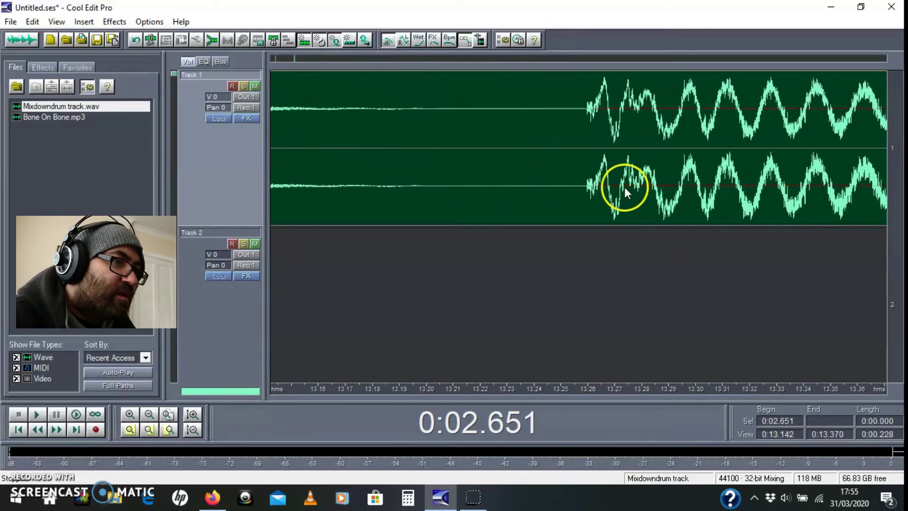
scroll(541, 186, up, 8)
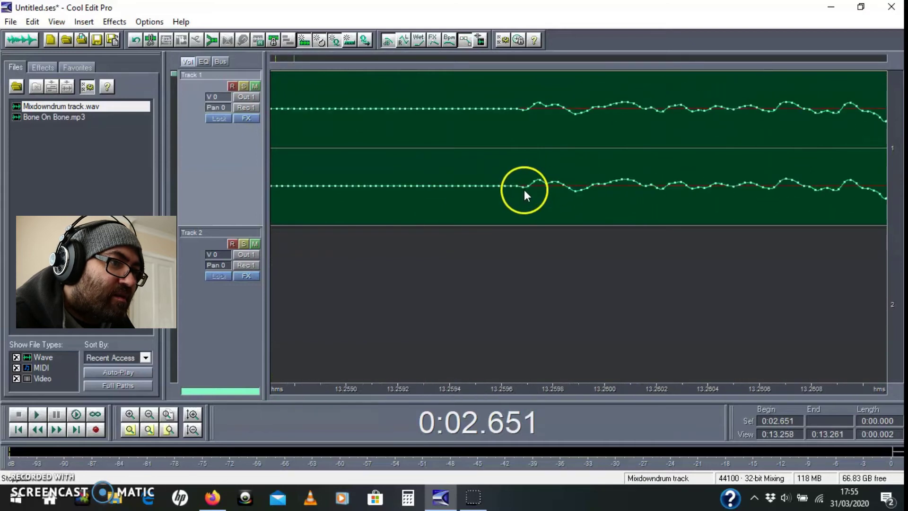
click(506, 191)
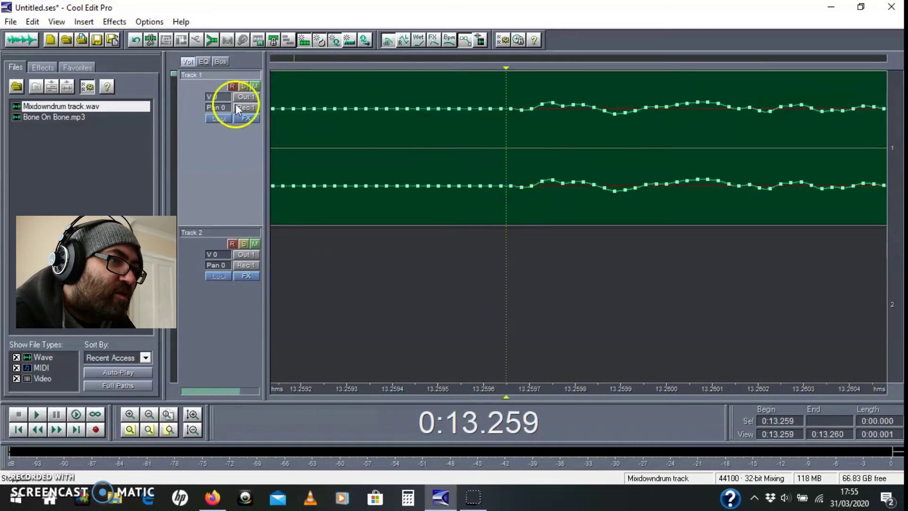
right_click(287, 126)
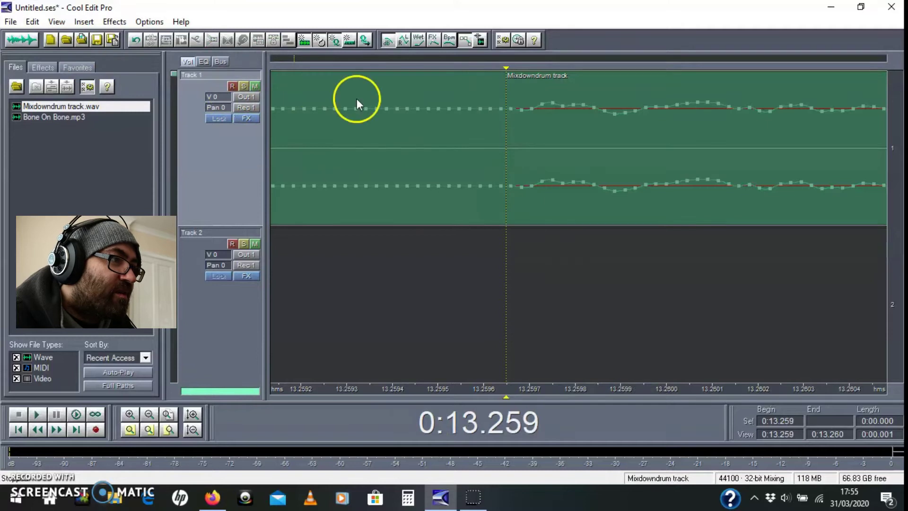
scroll(468, 192, down, 5)
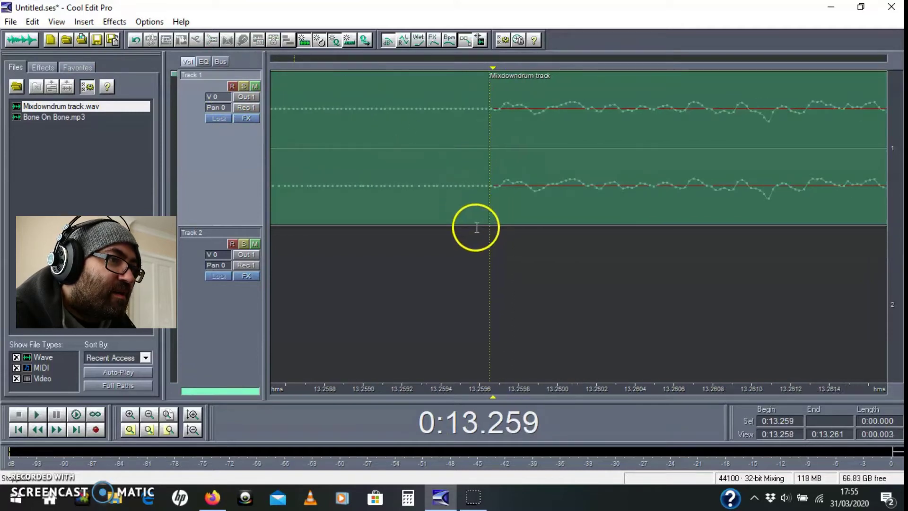
scroll(457, 230, down, 10)
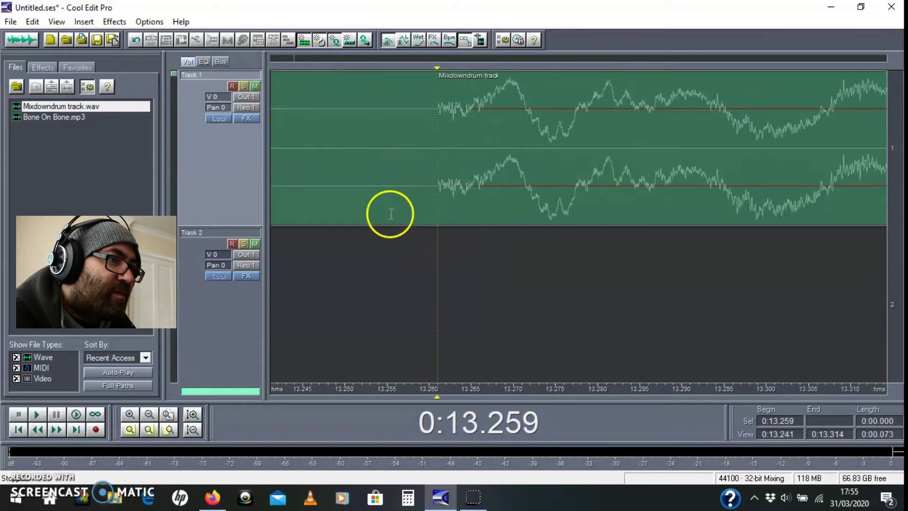
scroll(364, 204, down, 10)
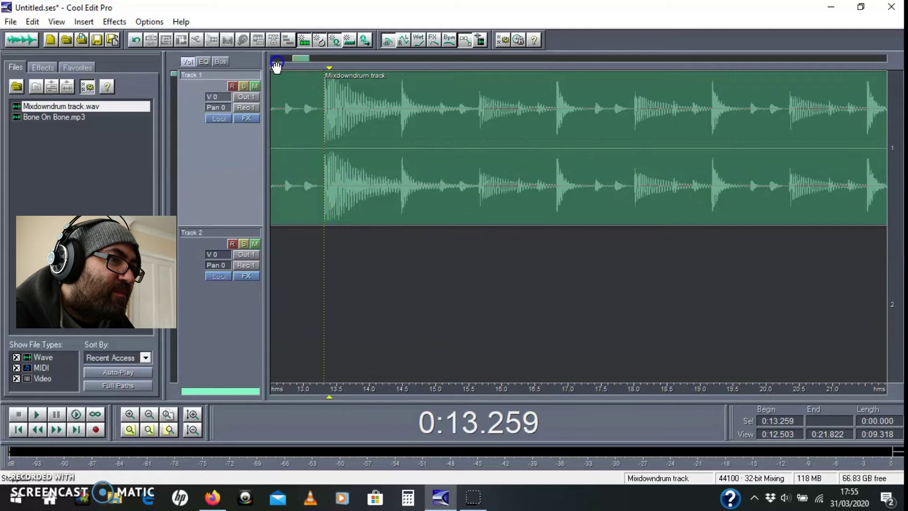
scroll(305, 88, down, 3)
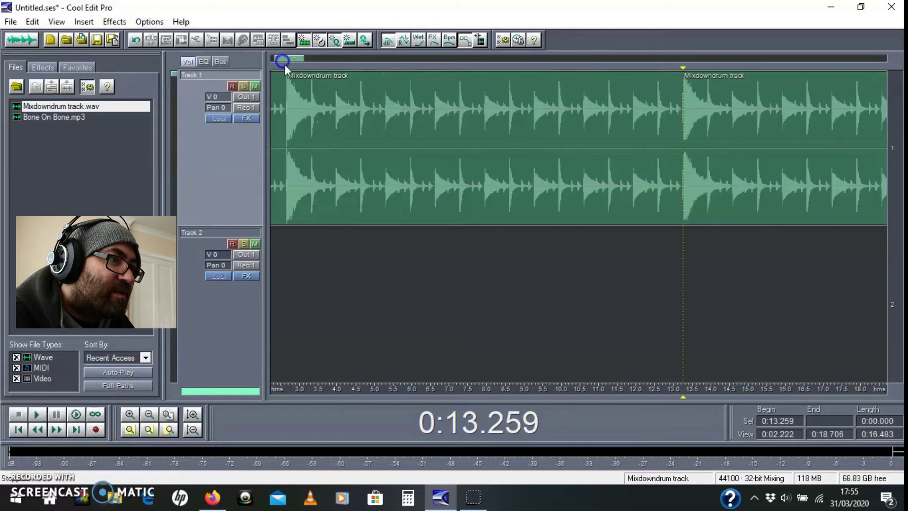
Select the block from 0:02.651 to 0:13.259 and zoom out to show the later blocks
click(349, 184)
mouse_move(348, 185)
mouse_down()
mouse_move(366, 262)
mouse_move(477, 265)
mouse_move(358, 264)
mouse_move(410, 281)
mouse_move(374, 277)
mouse_move(346, 186)
mouse_up()
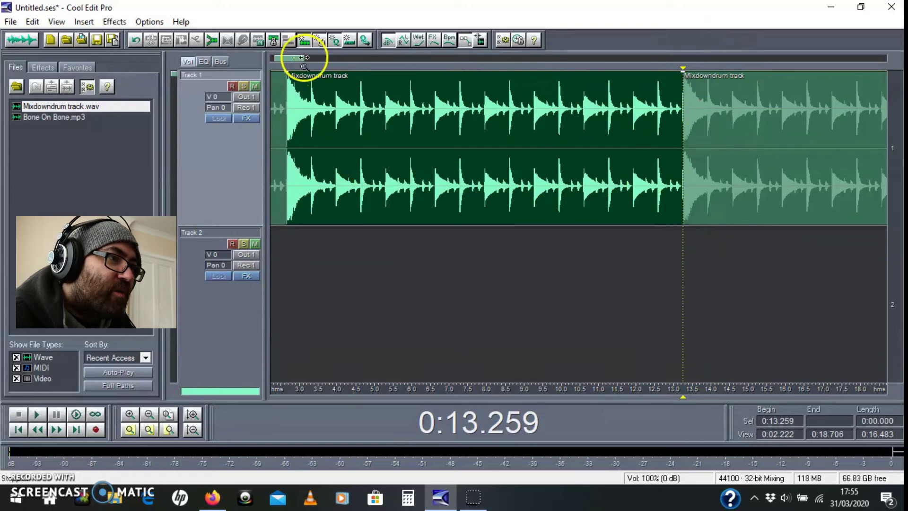
drag(304, 57, 285, 62)
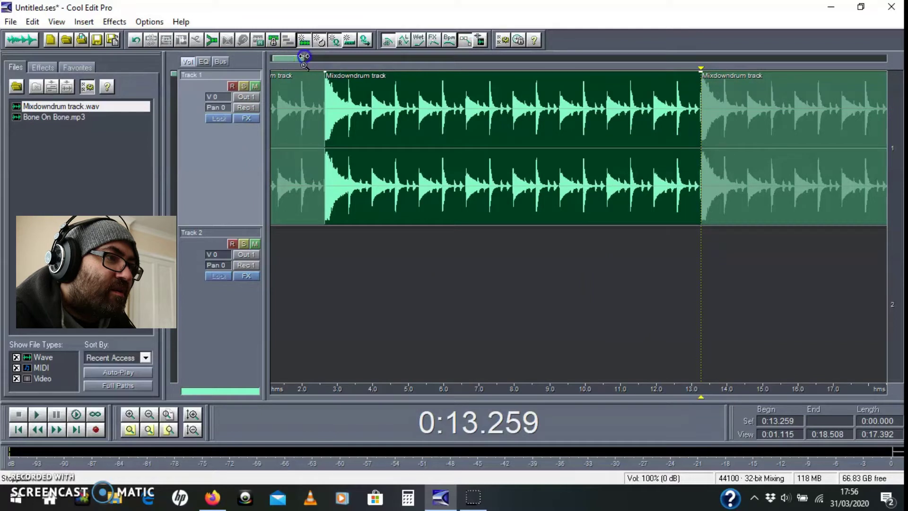
mouse_move(304, 56)
mouse_down()
mouse_move(348, 61)
mouse_move(291, 61)
mouse_move(308, 62)
mouse_up()
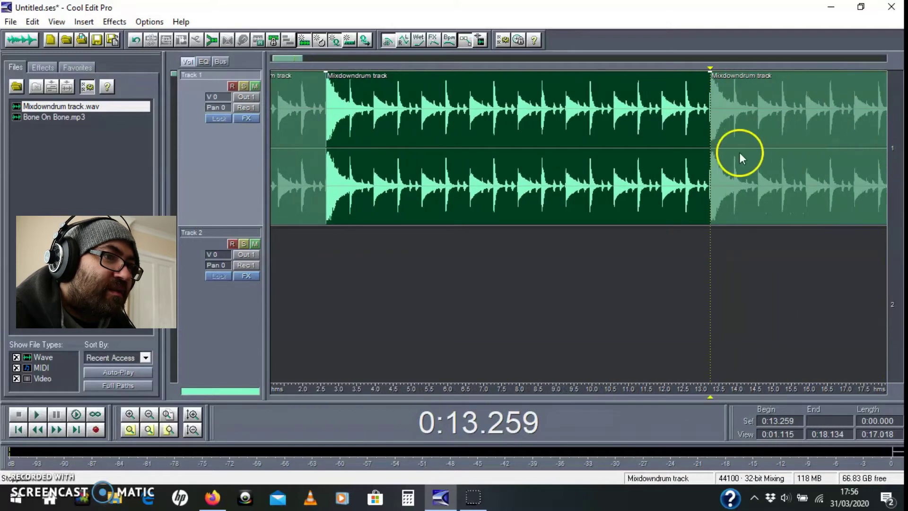
Select the drum block that starts at 0:13.259
scroll(728, 163, up, 2)
scroll(700, 161, up, 1)
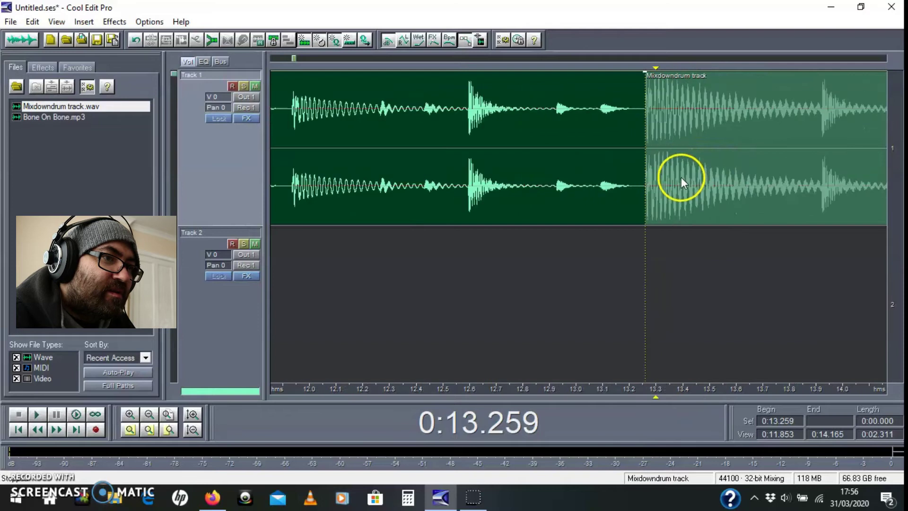
scroll(657, 199, down, 5)
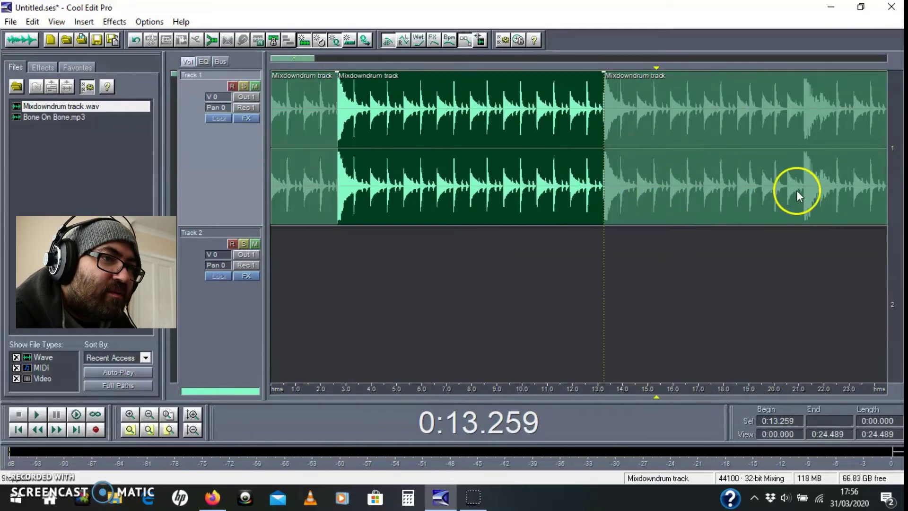
scroll(757, 203, down, 2)
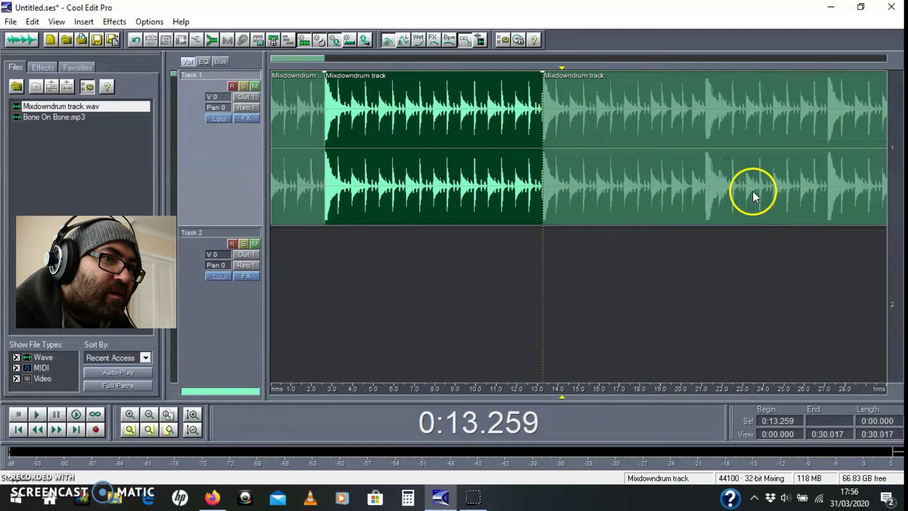
click(828, 192)
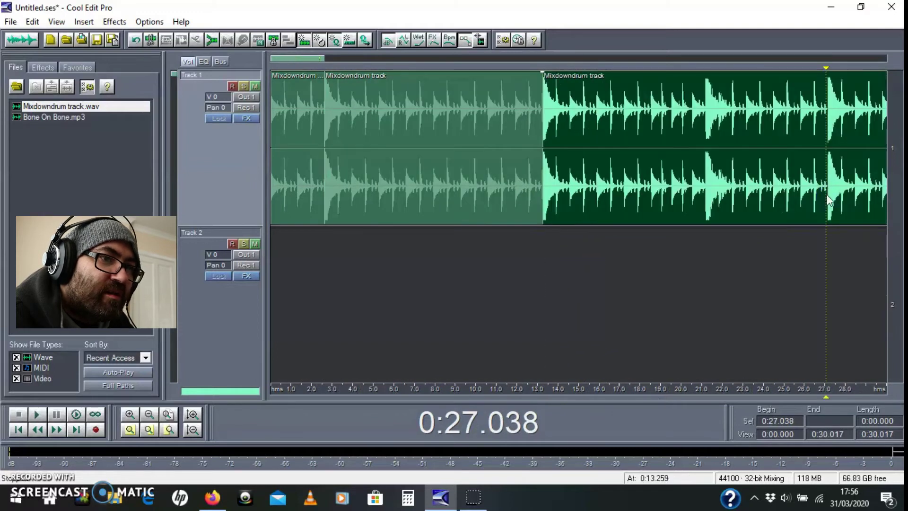
Zoom to sample level, split the clip at 0:27.150 with Ctrl+K, then zoom back out
scroll(830, 189, up, 7)
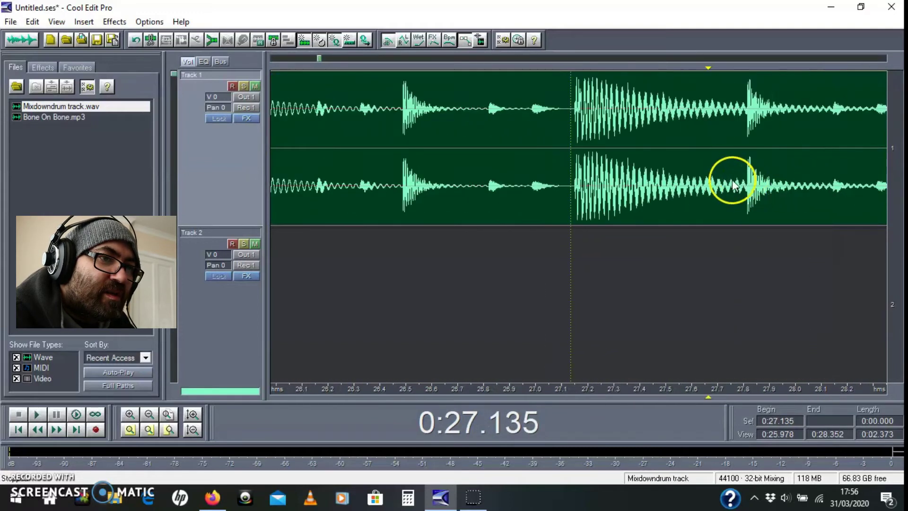
scroll(491, 190, up, 8)
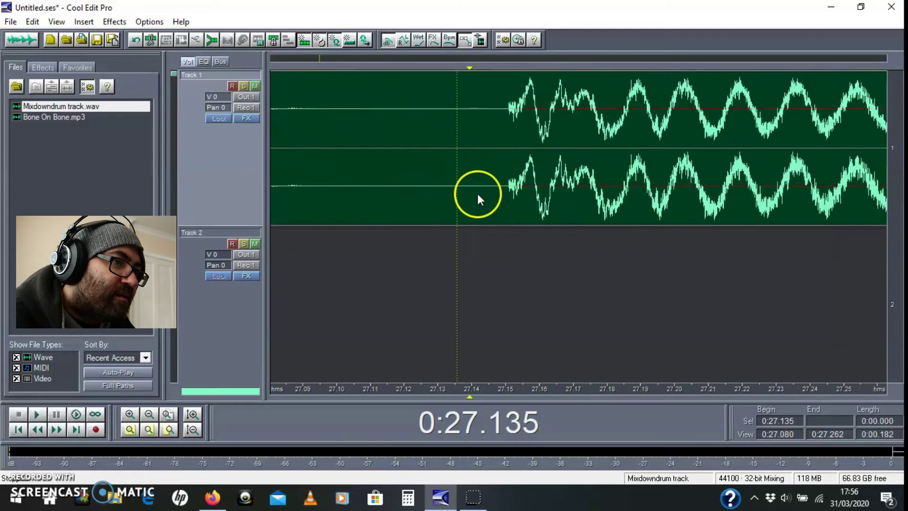
scroll(624, 197, up, 8)
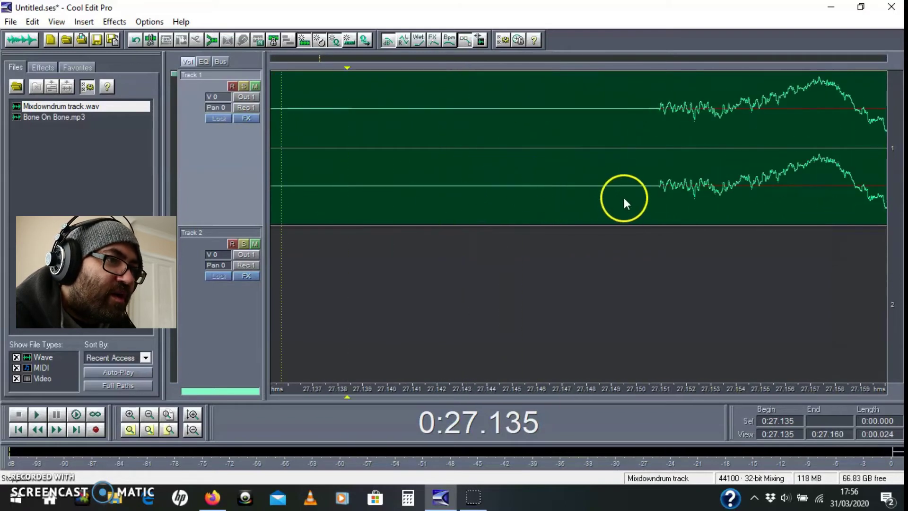
scroll(636, 188, up, 4)
click(652, 188)
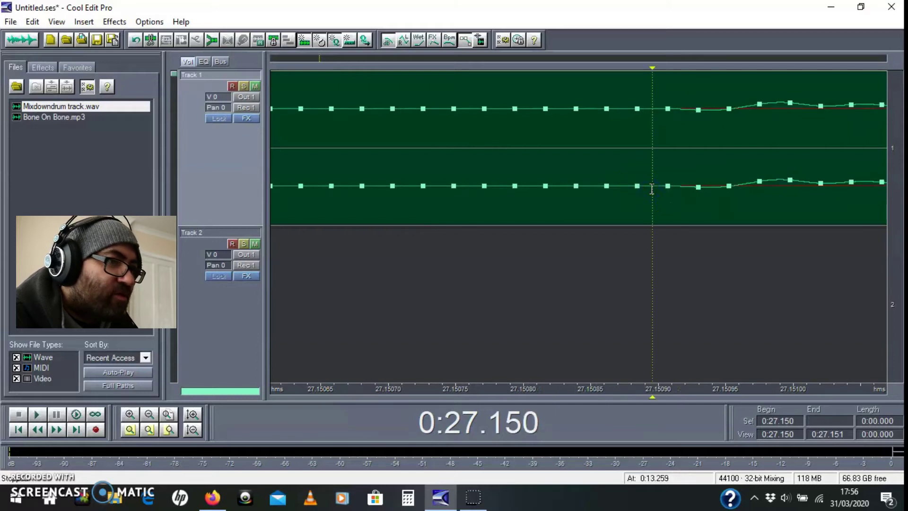
key(ctrl+k)
scroll(610, 175, down, 2)
scroll(539, 210, down, 5)
scroll(390, 195, down, 6)
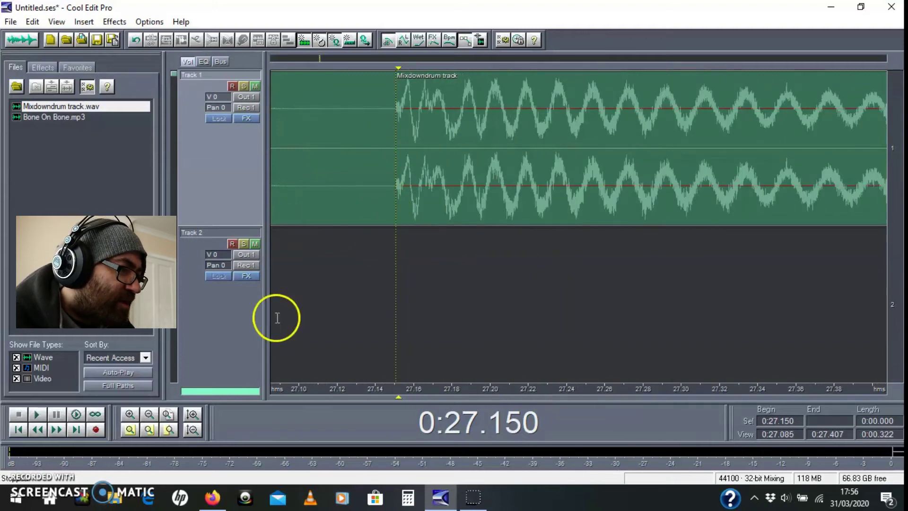
click(149, 415)
click(149, 414)
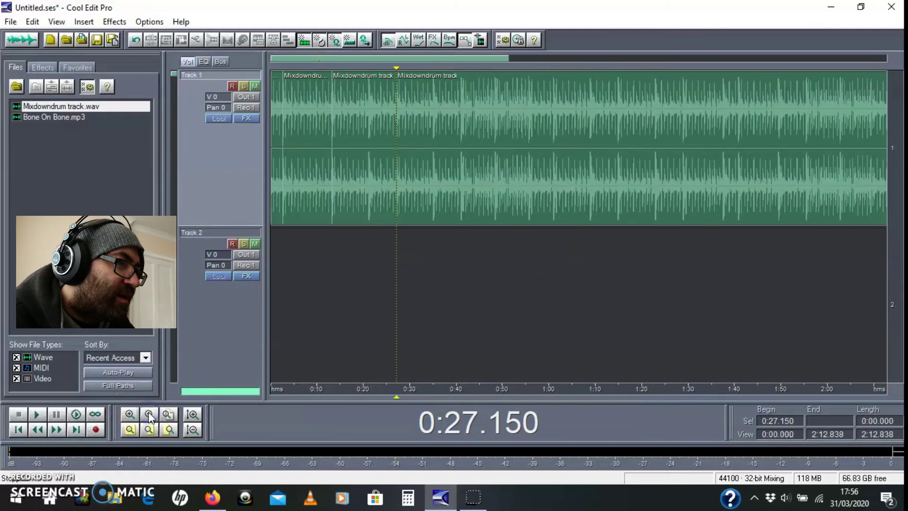
click(131, 430)
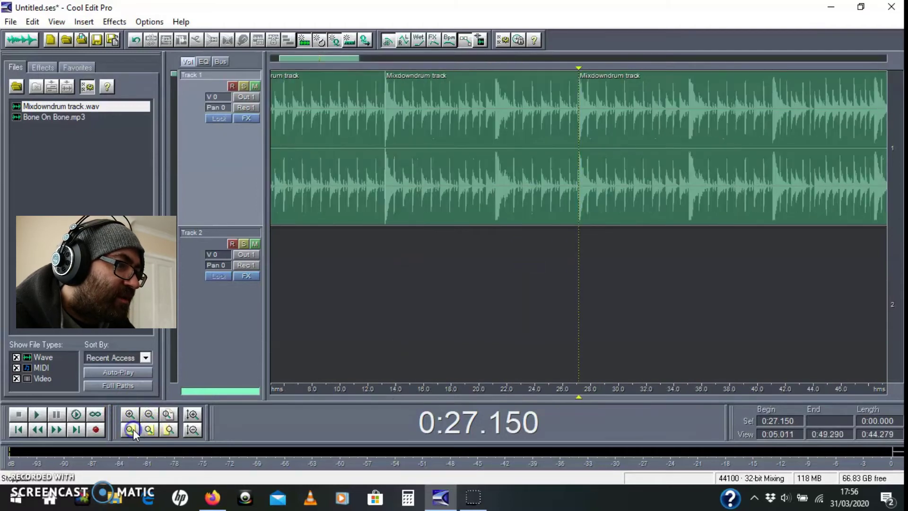
click(135, 432)
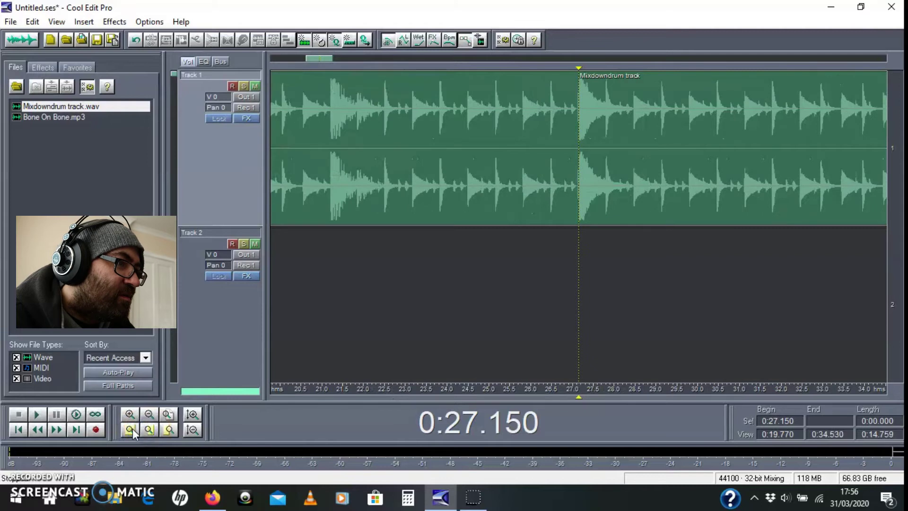
click(139, 434)
click(171, 428)
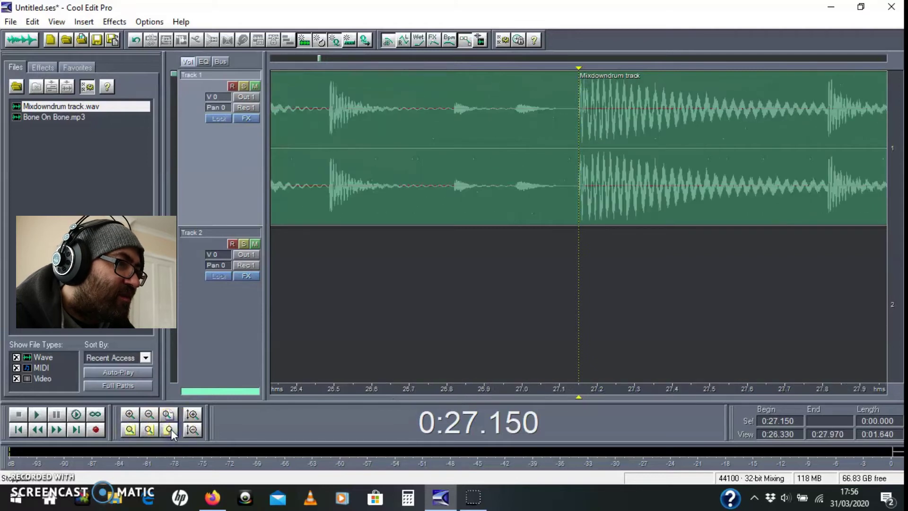
click(170, 414)
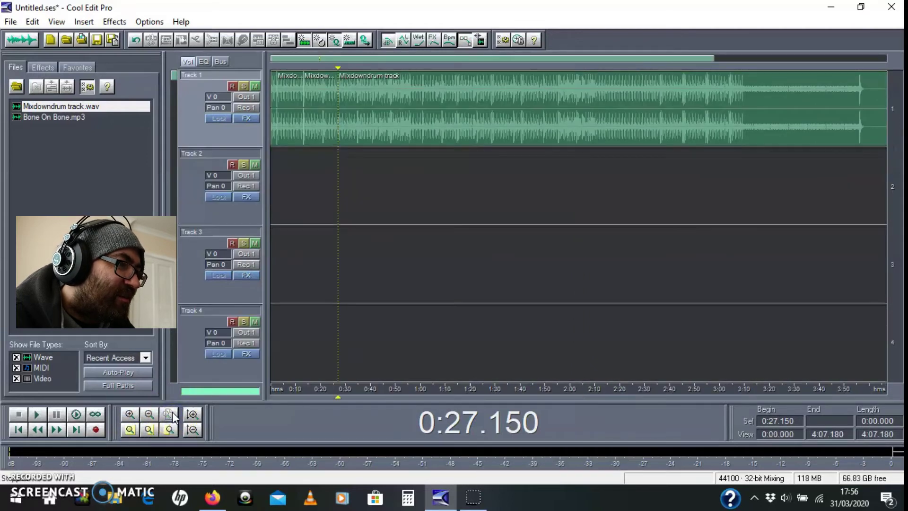
click(204, 396)
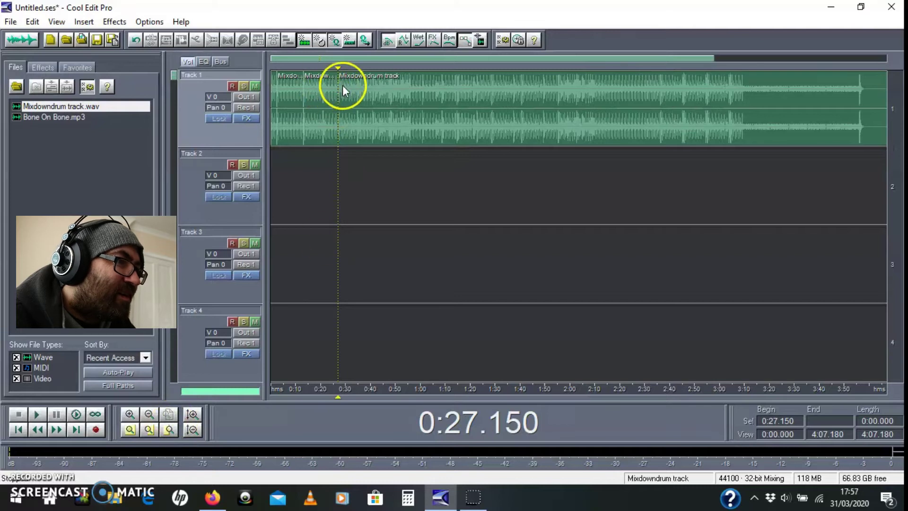
scroll(321, 103, up, 2)
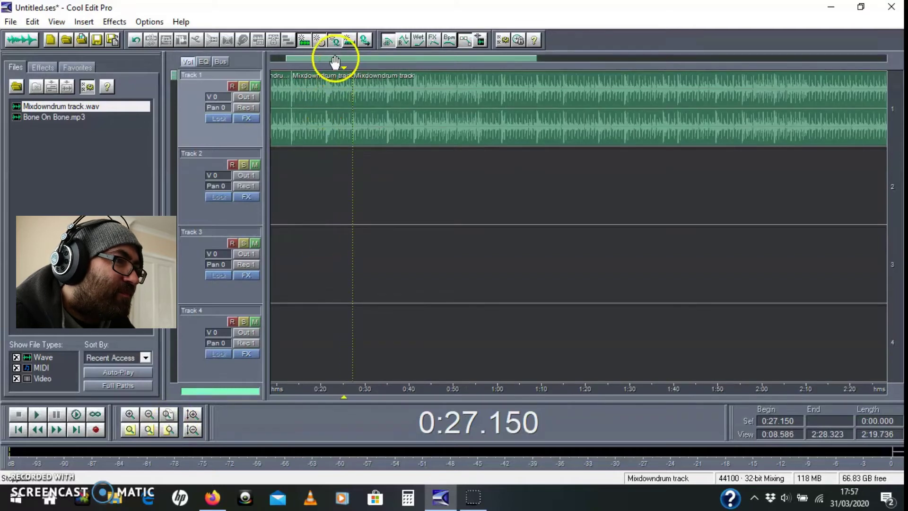
drag(335, 61, 320, 62)
scroll(204, 147, down, 1)
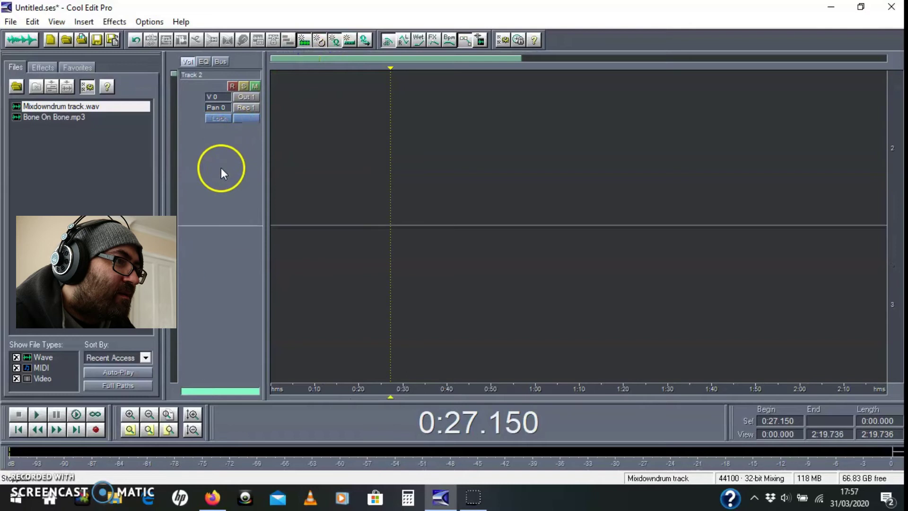
scroll(221, 167, up, 1)
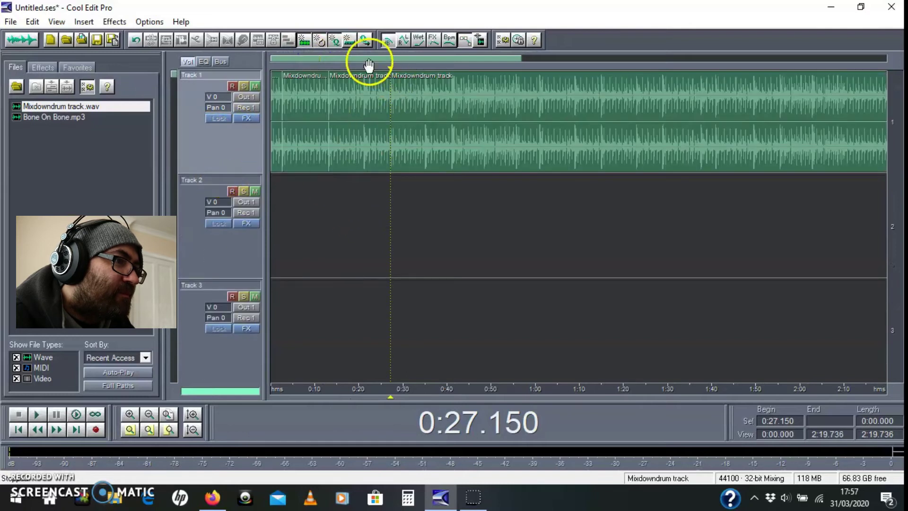
click(348, 62)
drag(344, 62, 306, 61)
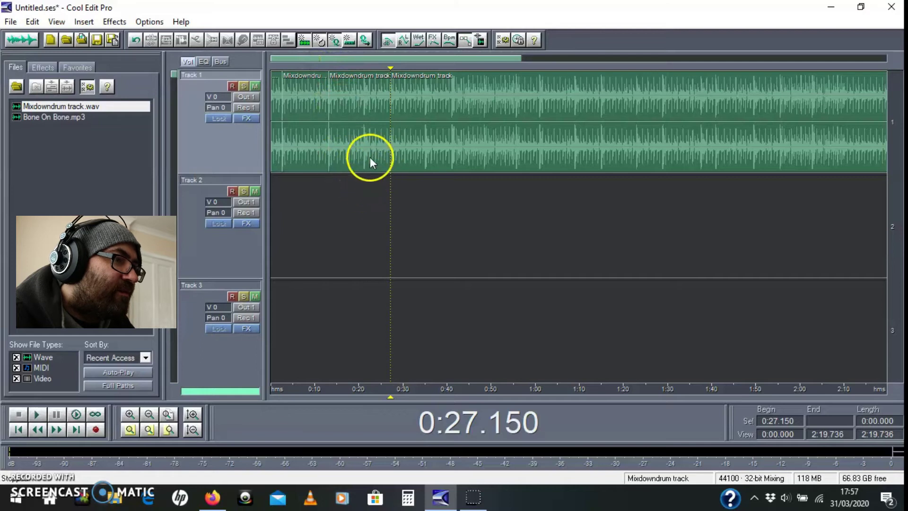
scroll(368, 132, up, 5)
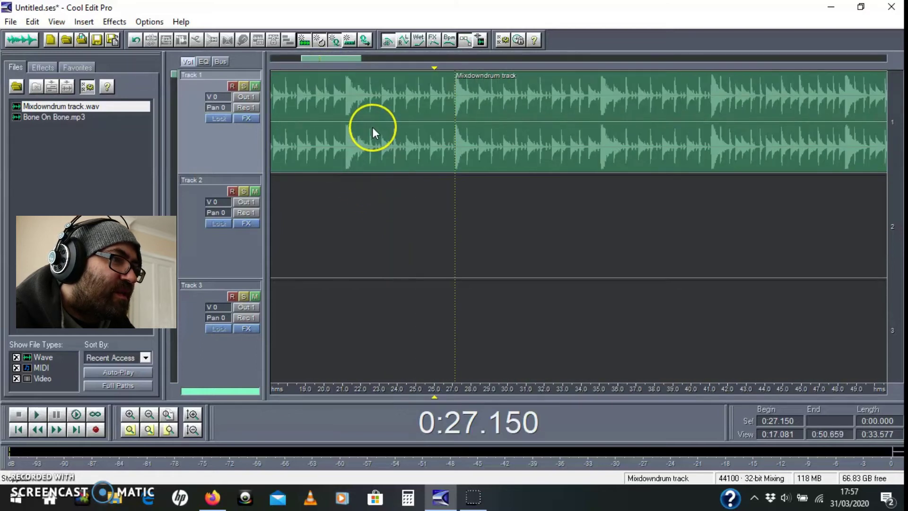
scroll(373, 126, up, 4)
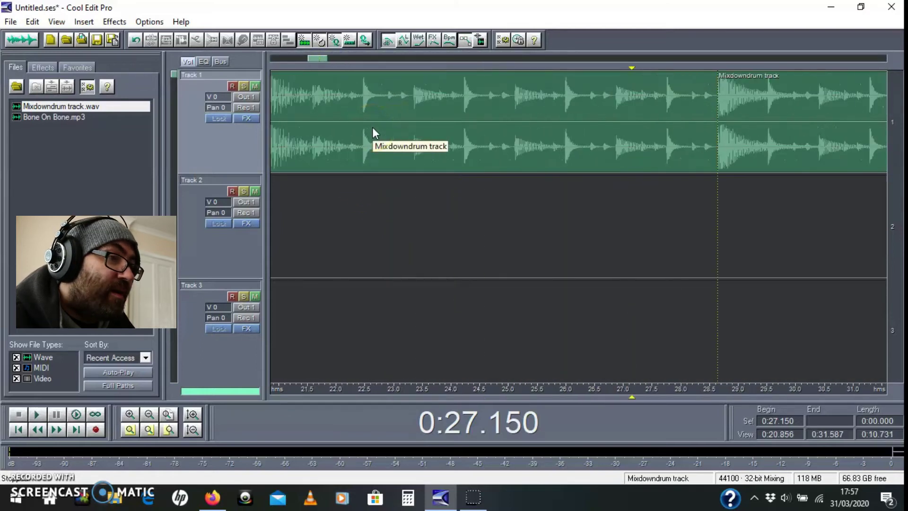
scroll(373, 130, down, 7)
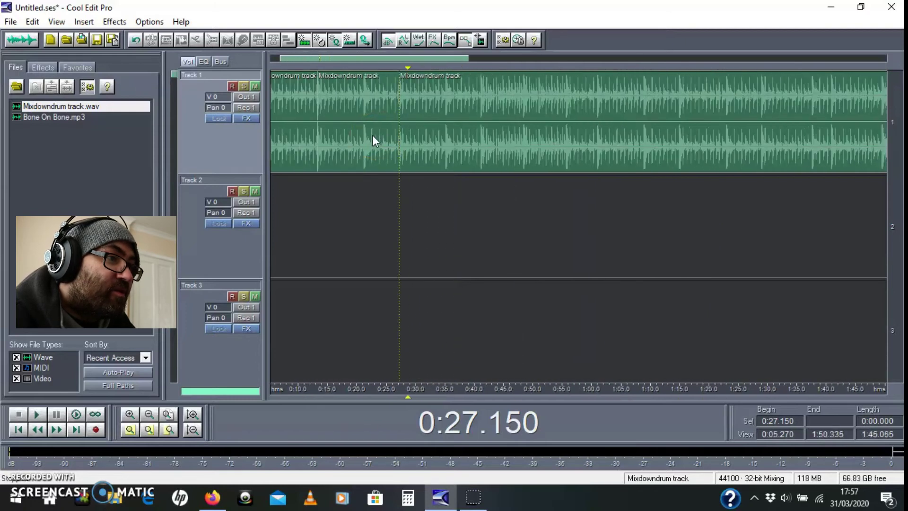
scroll(372, 135, down, 2)
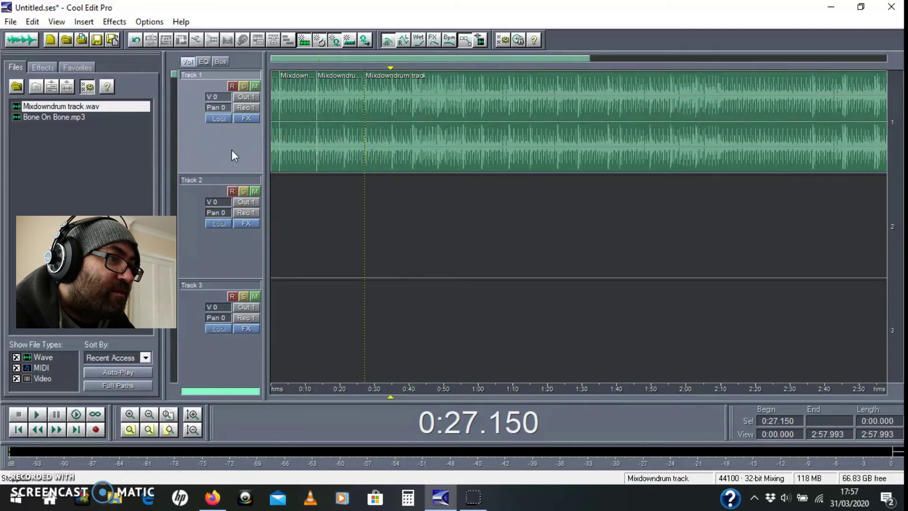
scroll(231, 149, up, 1)
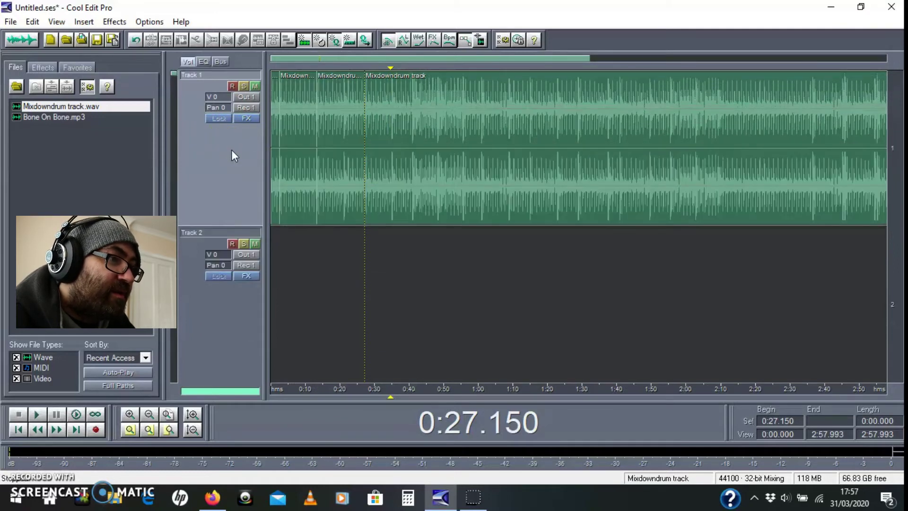
scroll(231, 150, up, 1)
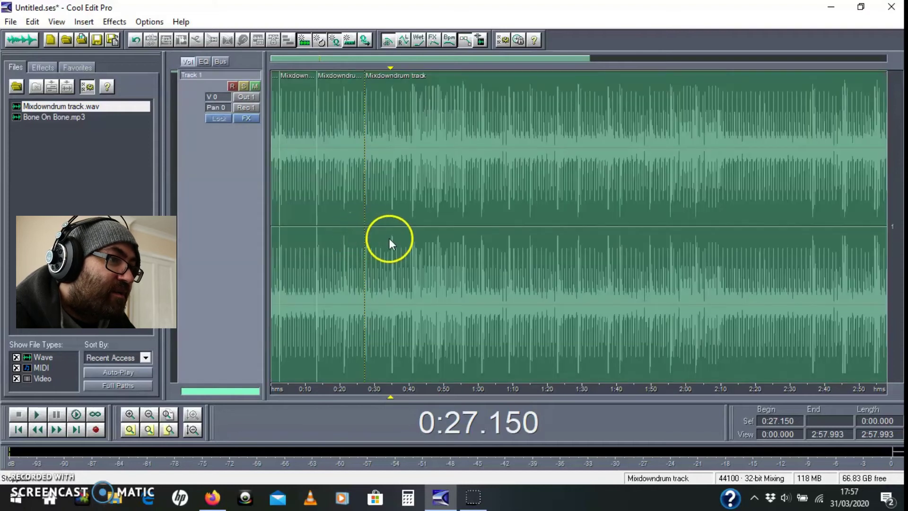
scroll(373, 255, up, 5)
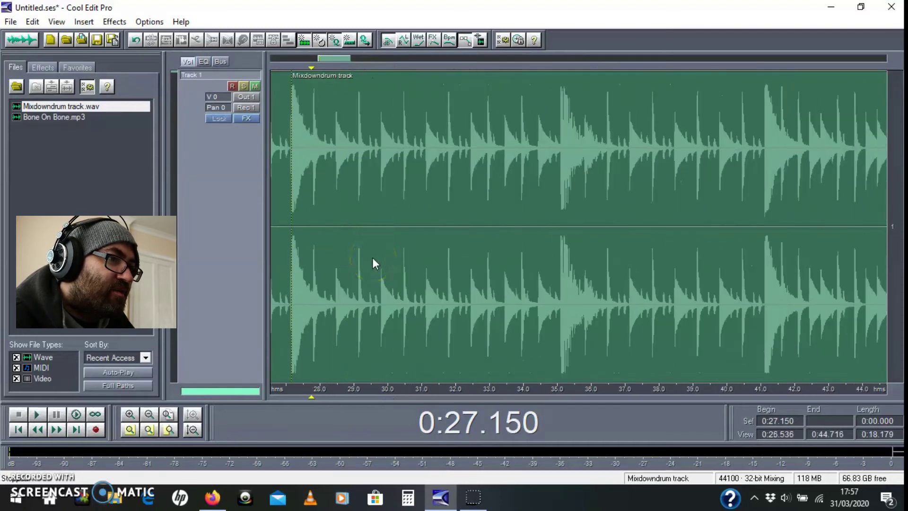
drag(325, 59, 321, 67)
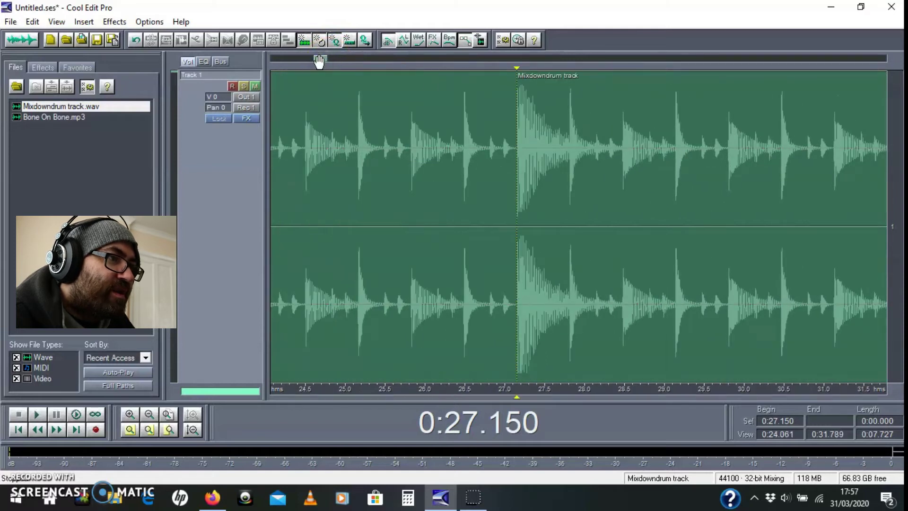
scroll(401, 186, down, 6)
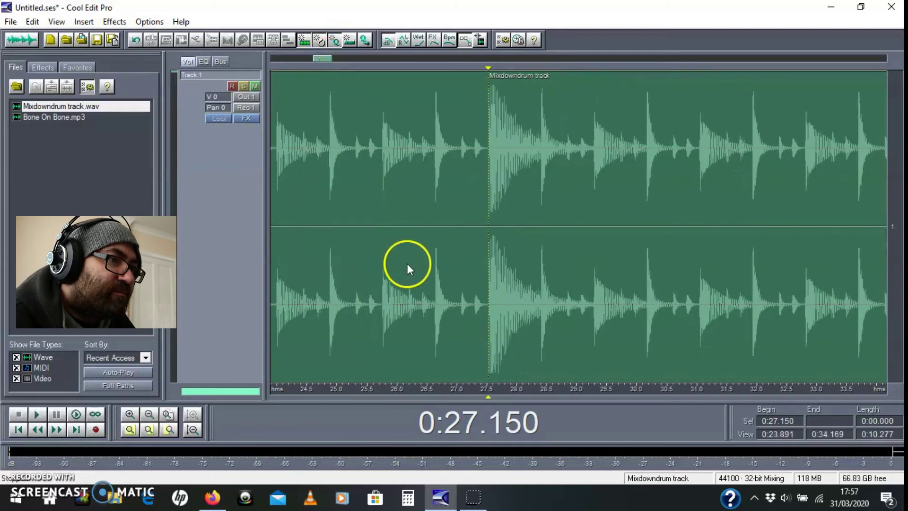
scroll(364, 278, up, 2)
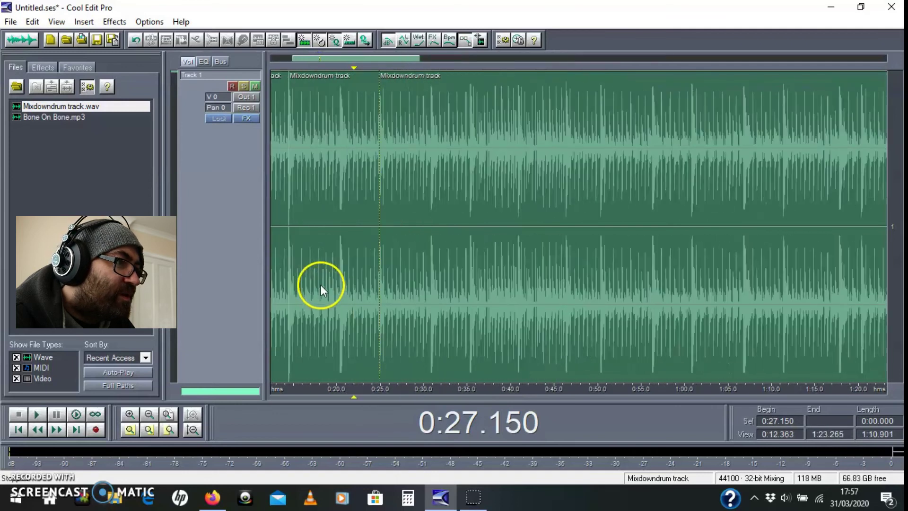
scroll(243, 268, down, 1)
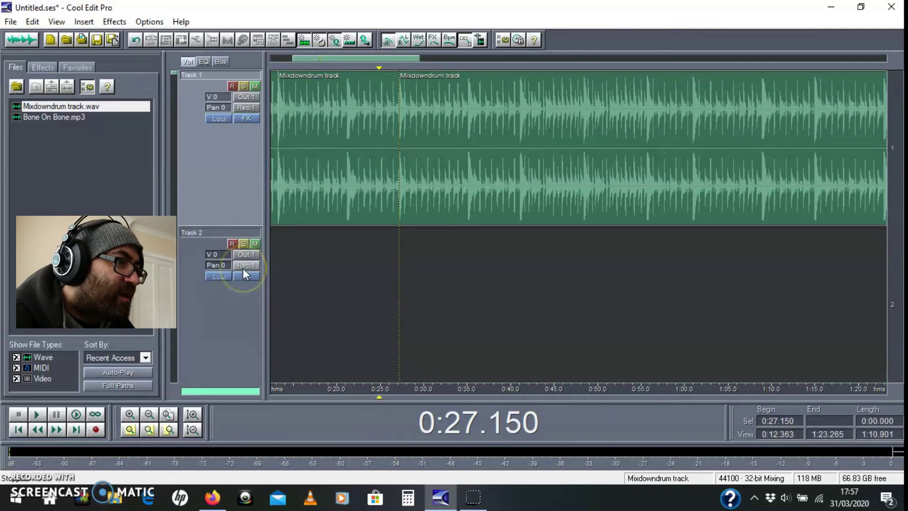
drag(310, 59, 287, 60)
click(489, 248)
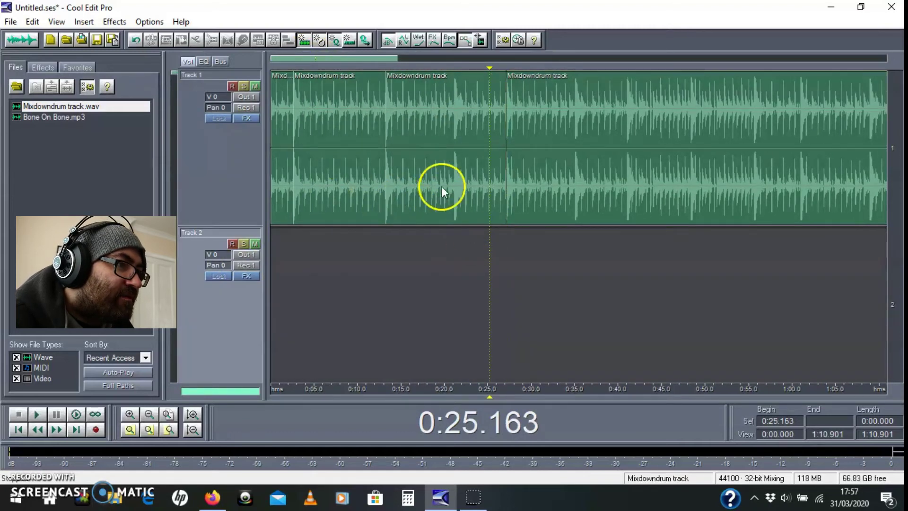
drag(482, 192, 579, 276)
click(581, 274)
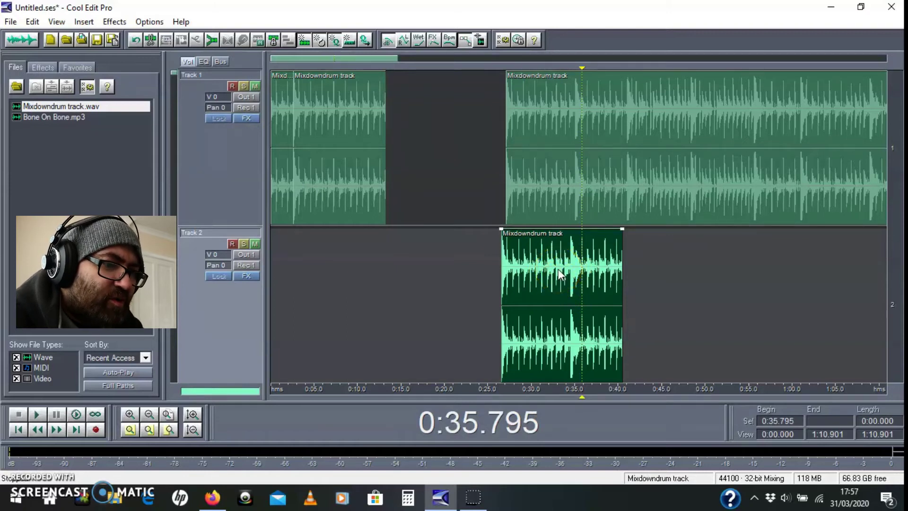
click(562, 287)
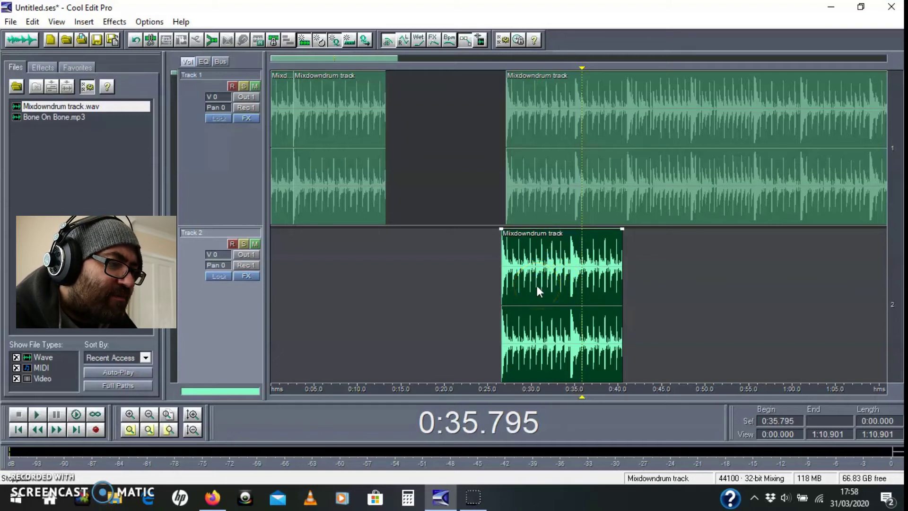
key(Delete)
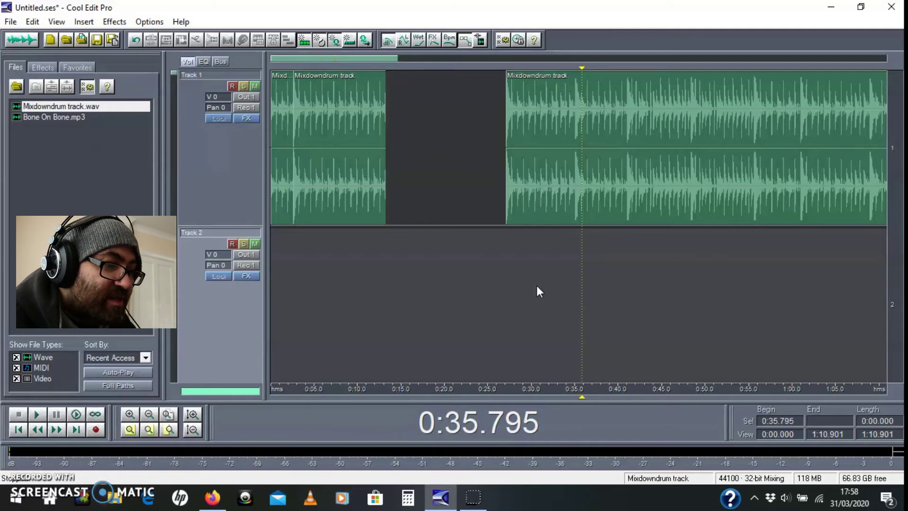
drag(529, 271, 531, 251)
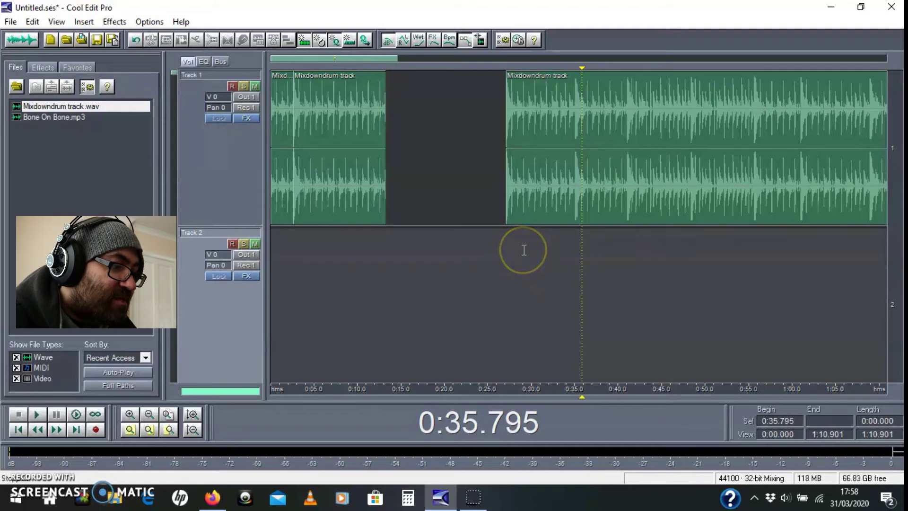
drag(523, 249, 509, 230)
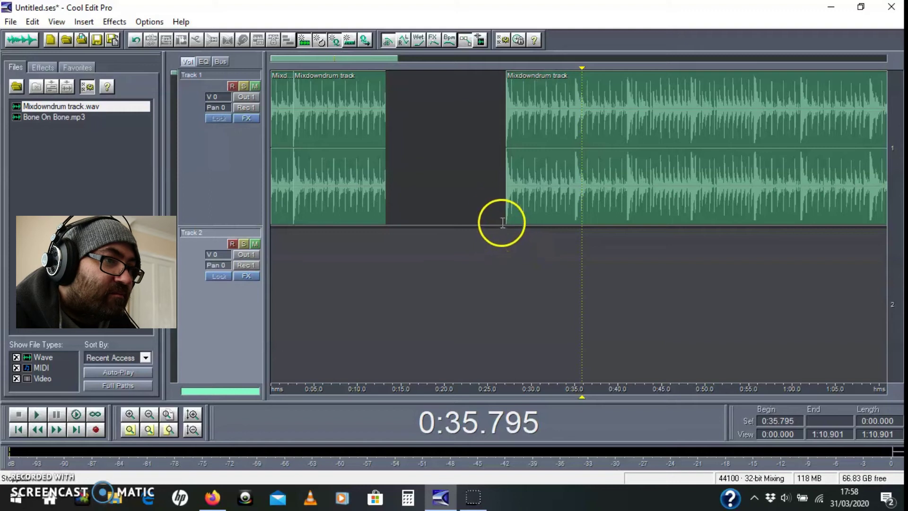
Drag a copy of the first drum block into the gap and enable Snap to Blocks
click(332, 172)
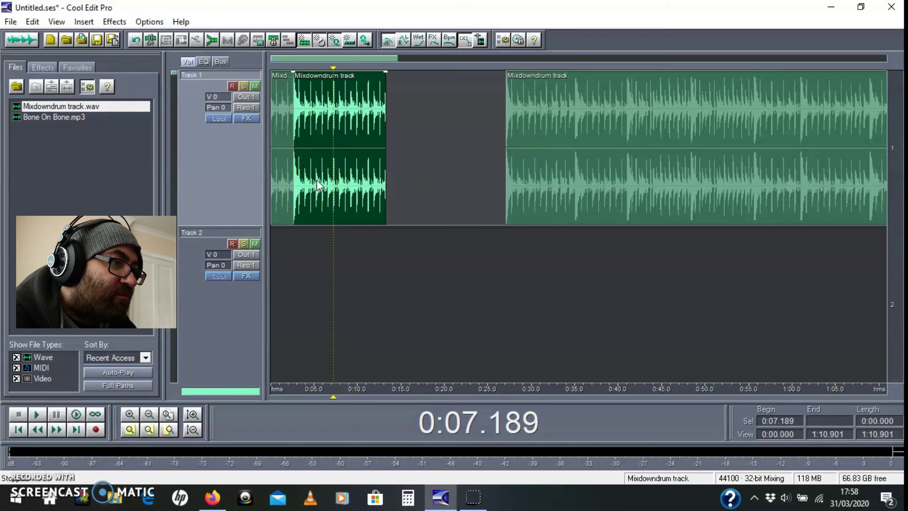
drag(316, 180, 422, 201)
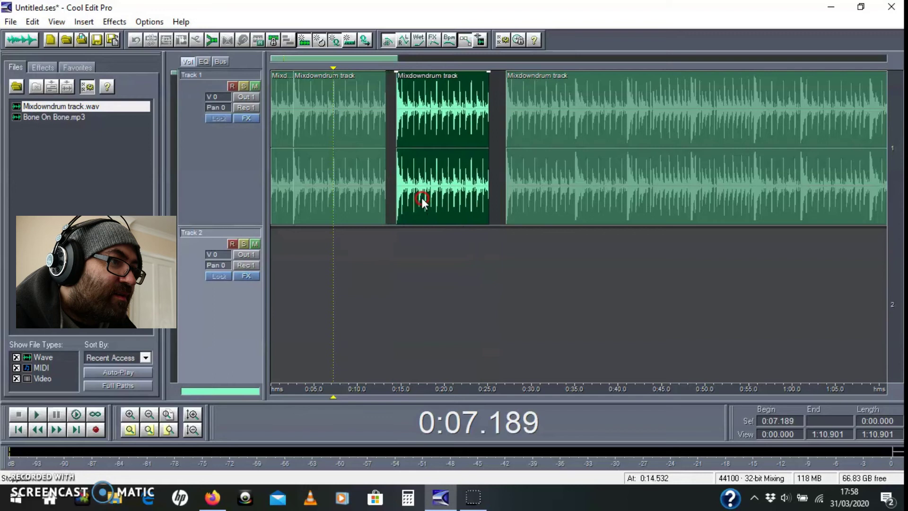
click(304, 41)
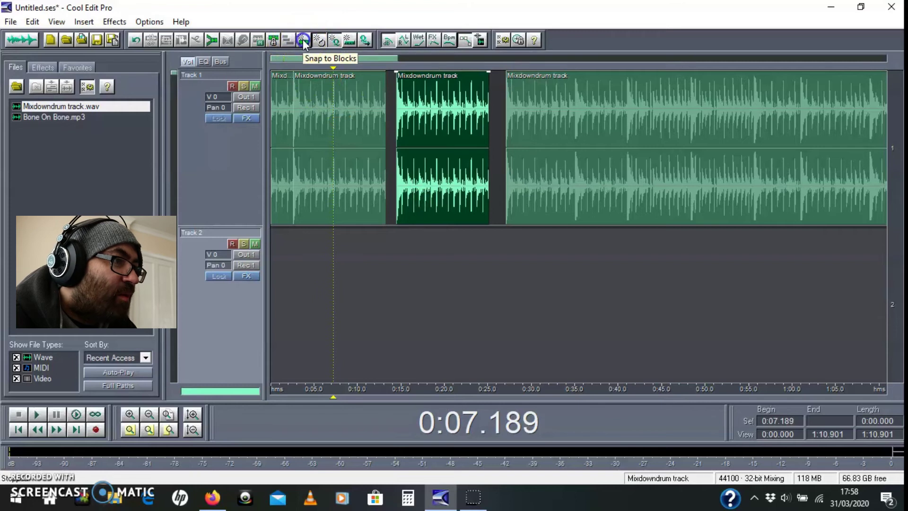
click(303, 40)
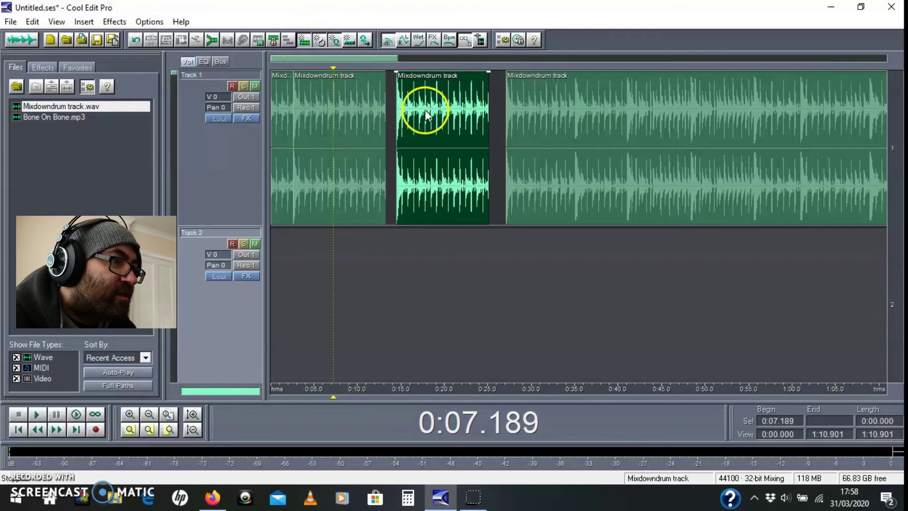
Snap the copy against the first block and the last block against the copy
drag(425, 109, 414, 111)
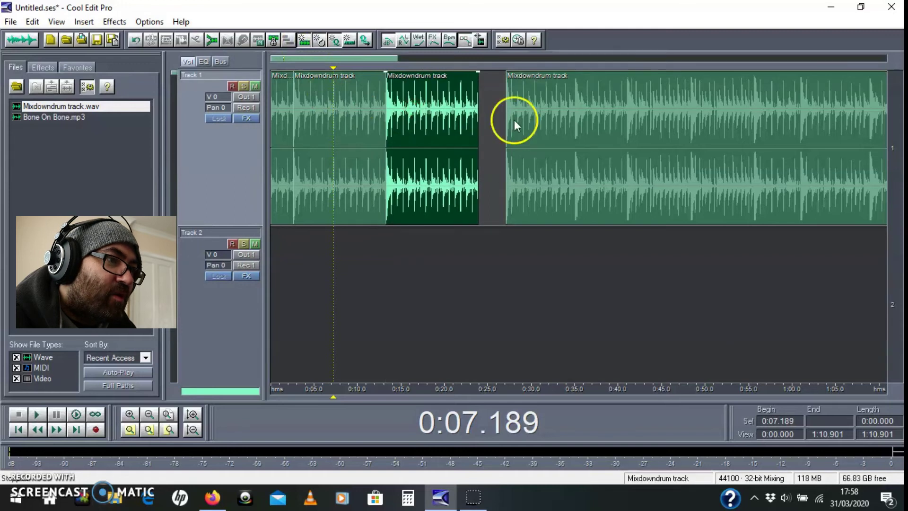
click(568, 124)
drag(568, 124, 544, 124)
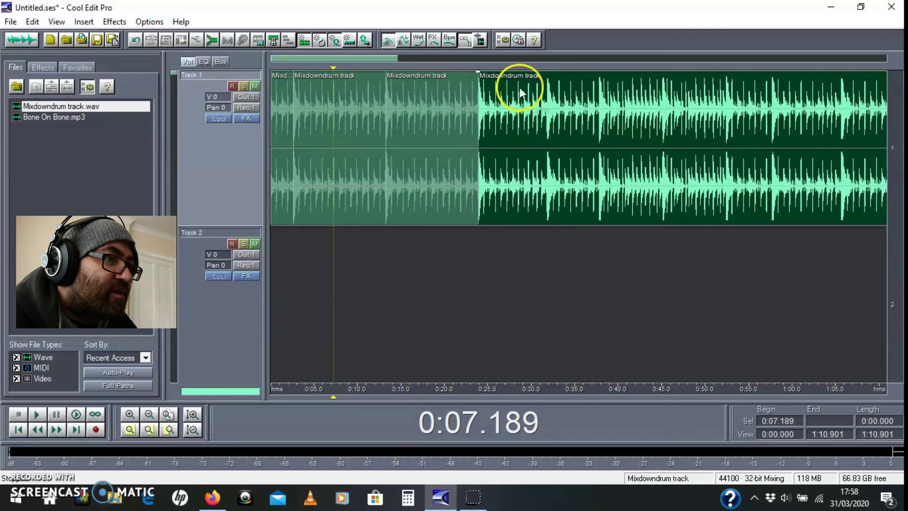
Line up the third drum block with the copied block and place the cursor at their join
click(303, 41)
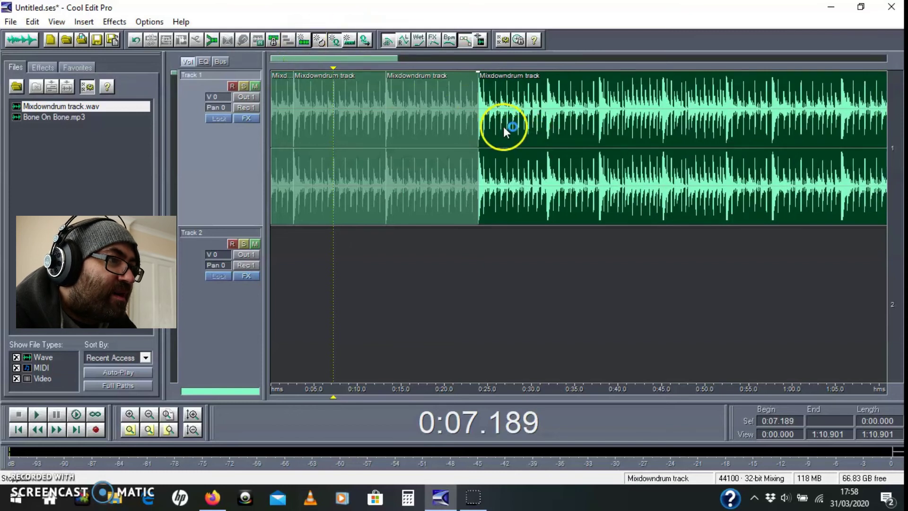
drag(512, 129, 518, 122)
right_click(494, 136)
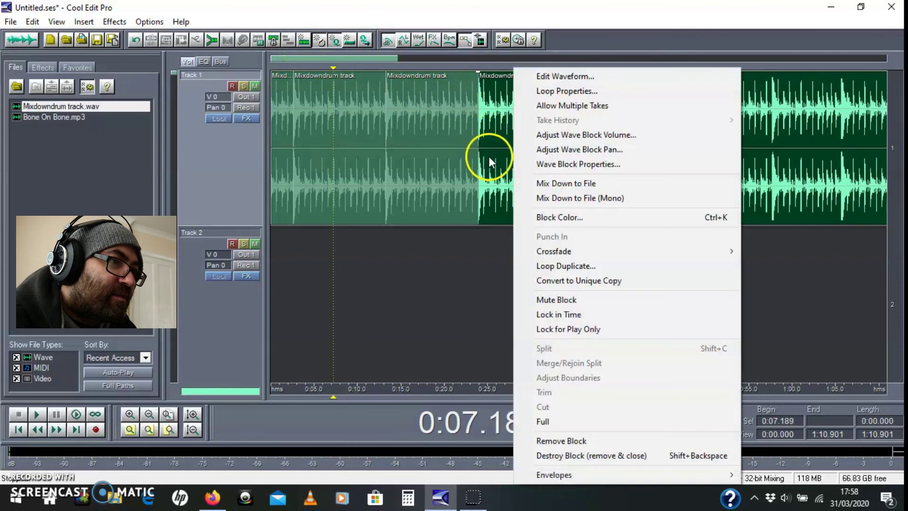
click(478, 156)
Zoom in and nudge the third block left so it butts the copy at 0:23.867
scroll(479, 162, up, 2)
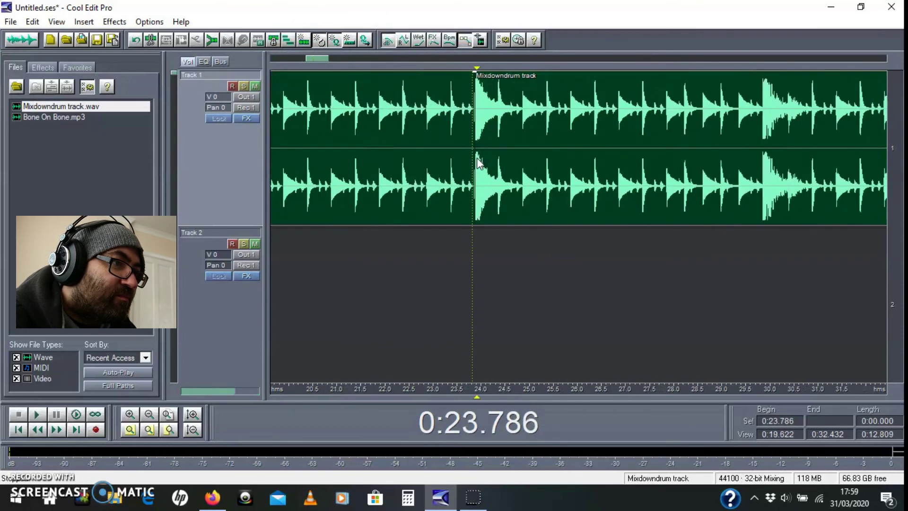
scroll(475, 160, up, 3)
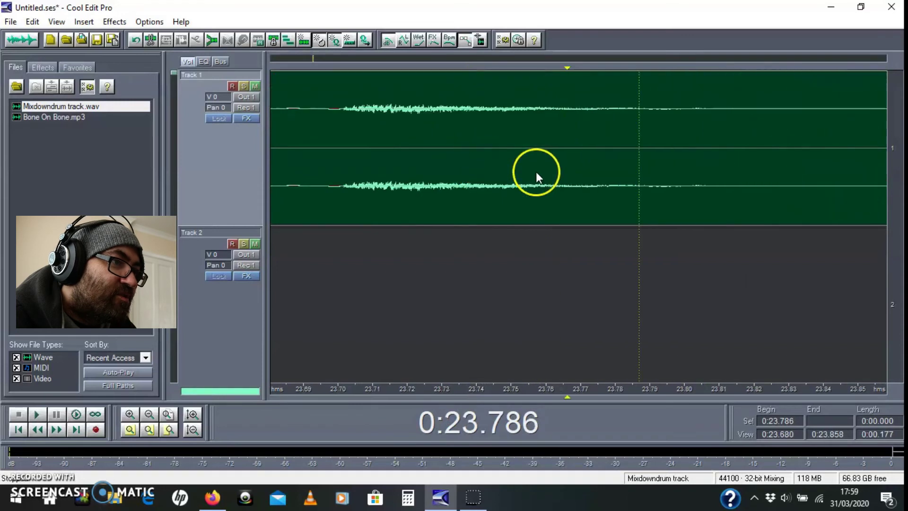
drag(805, 167, 780, 187)
click(760, 269)
click(770, 186)
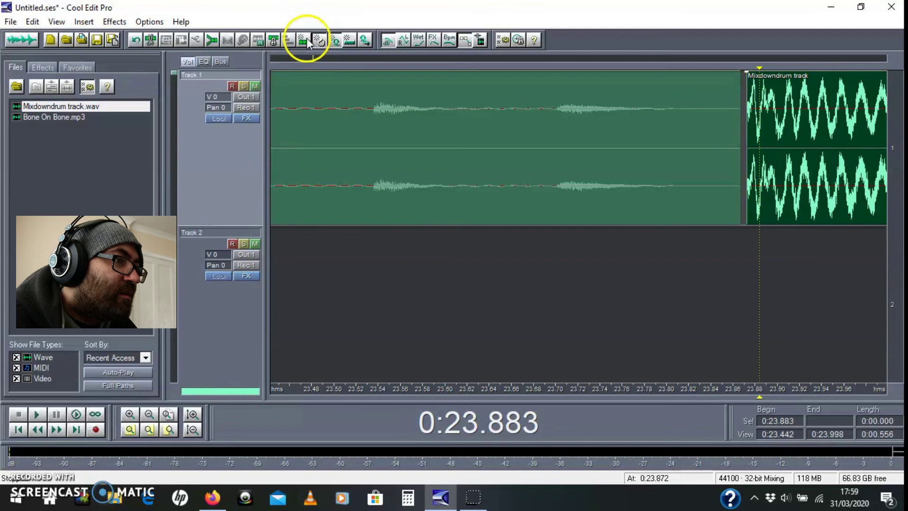
drag(801, 147, 797, 147)
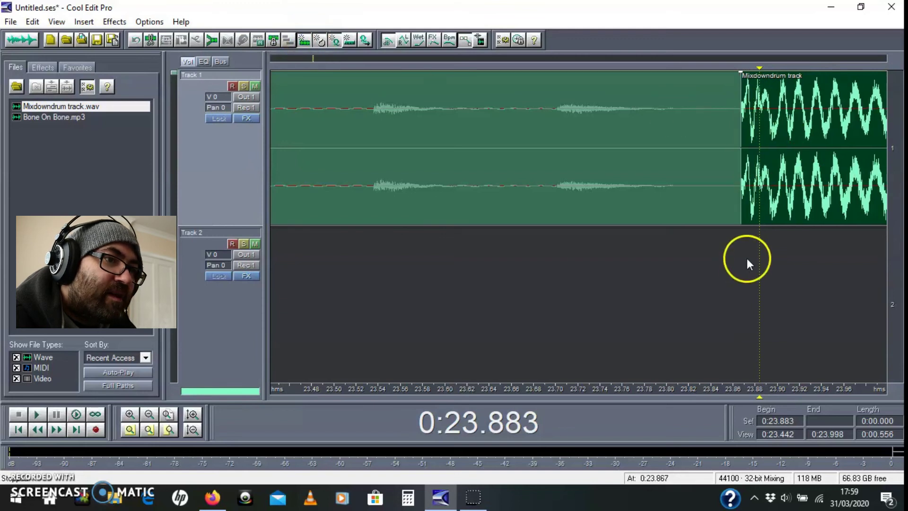
scroll(558, 169, down, 4)
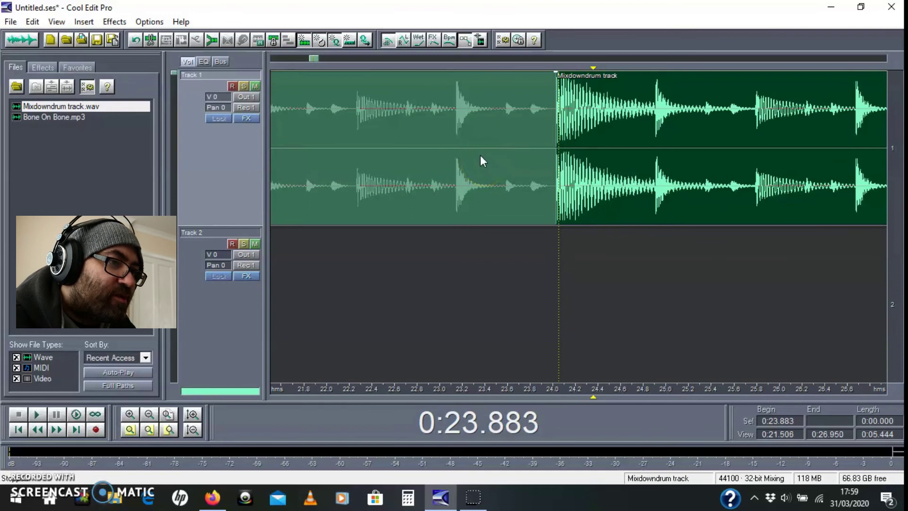
scroll(477, 155, down, 5)
scroll(432, 158, down, 4)
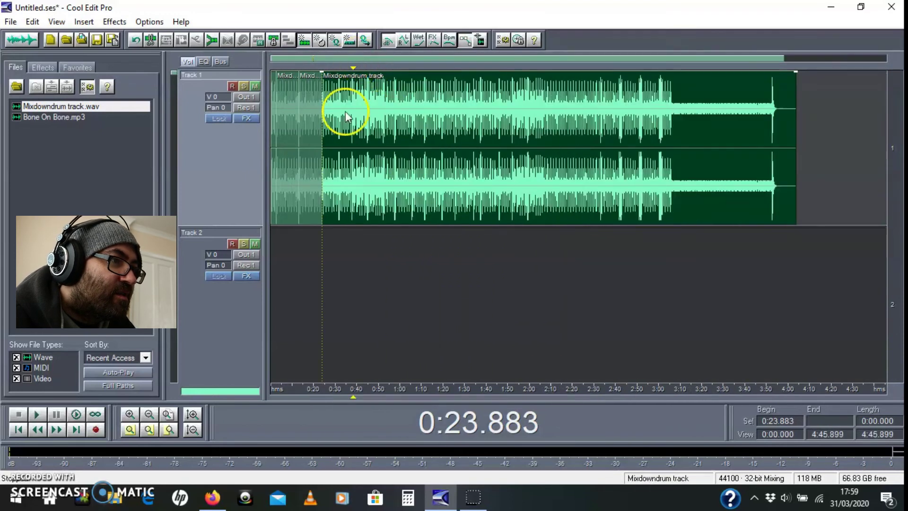
Play Track 1 from 0:01.442 through the 0:23.867 join to check the patched drums sound seamless
scroll(308, 145, up, 2)
drag(330, 61, 302, 65)
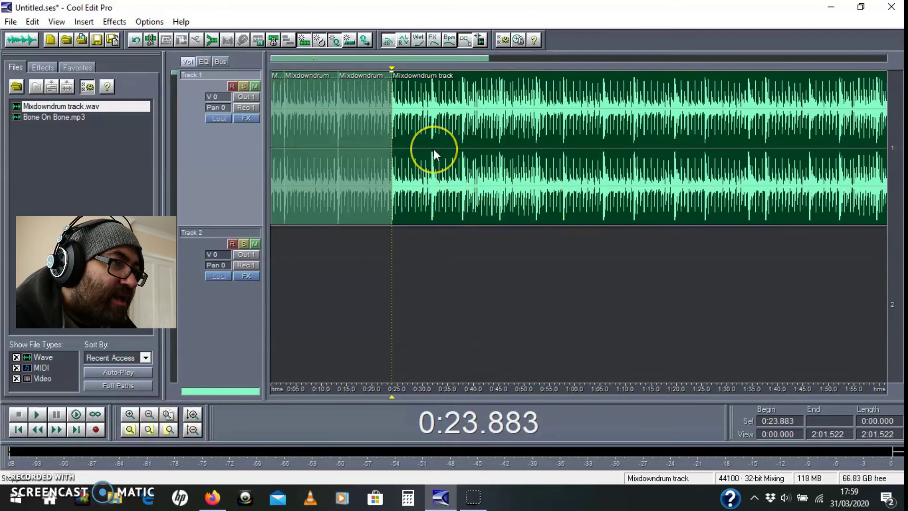
click(377, 175)
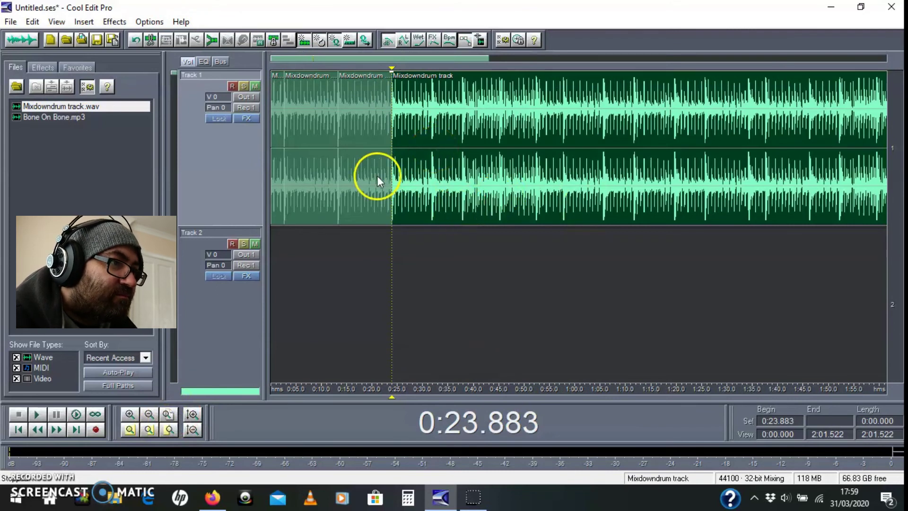
click(278, 178)
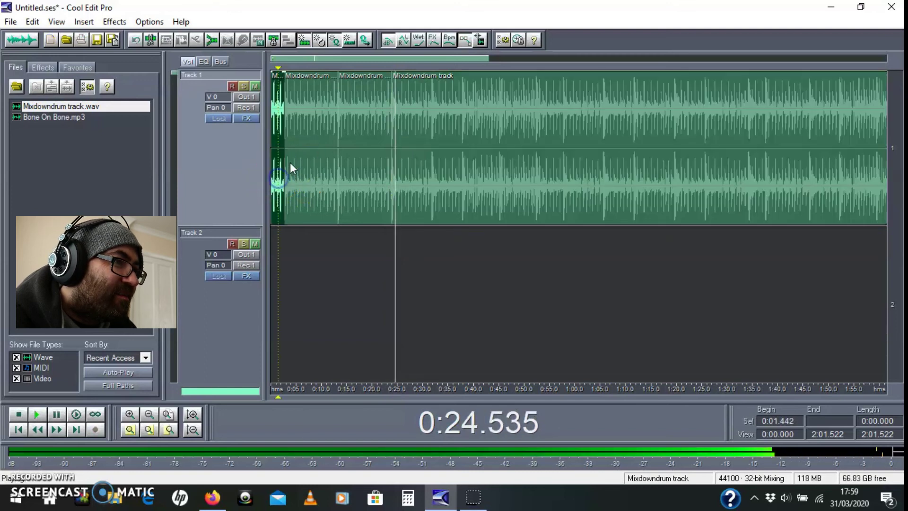
click(301, 174)
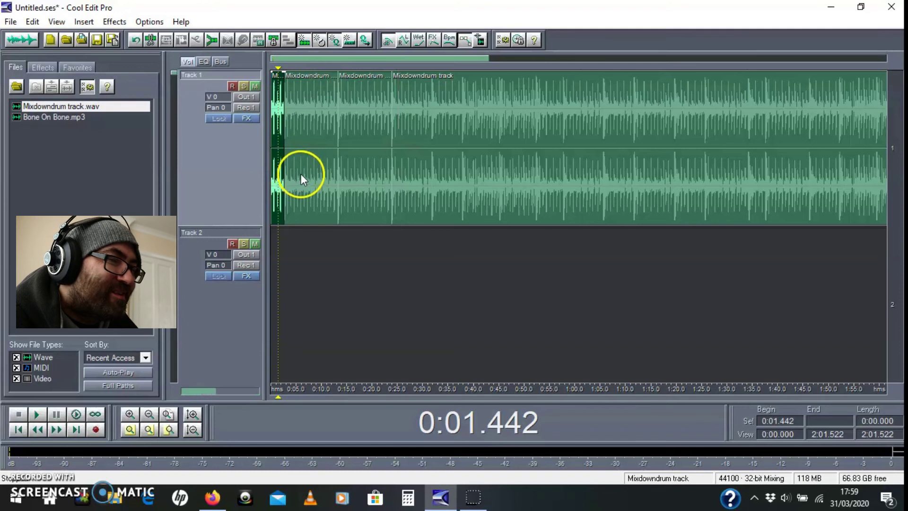
click(282, 137)
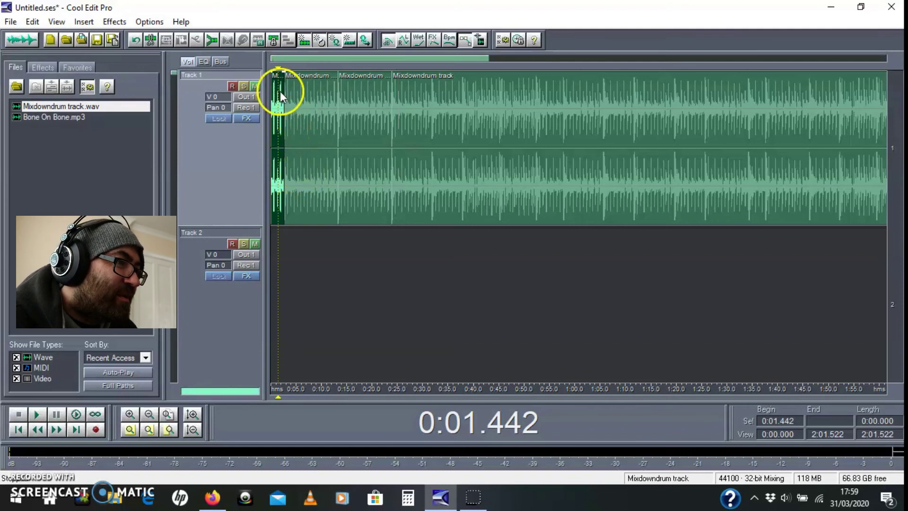
key(space)
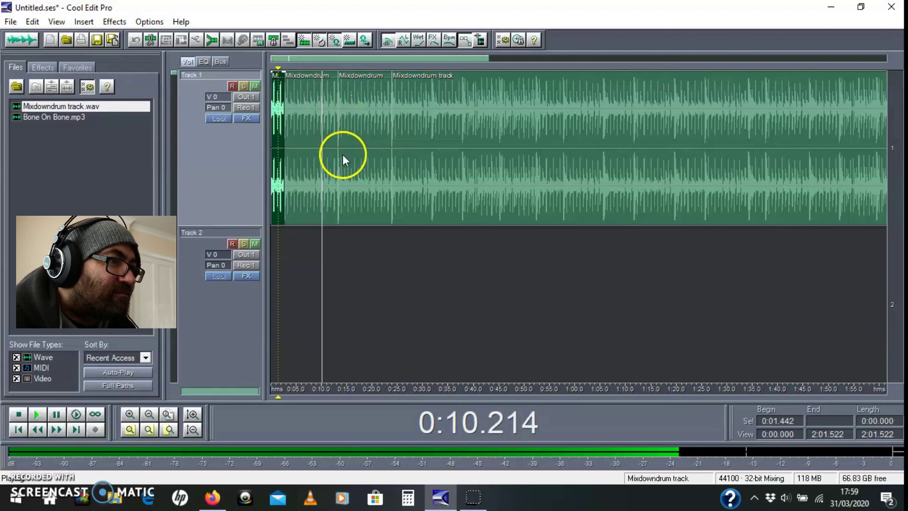
scroll(324, 203, up, 1)
scroll(324, 202, up, 1)
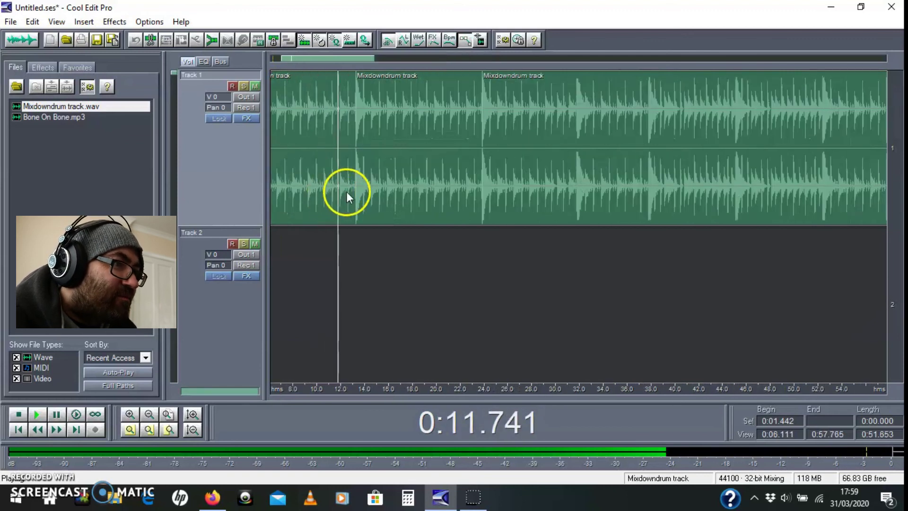
Stop the drum playback so the cursor returns to 0:01.442
click(462, 72)
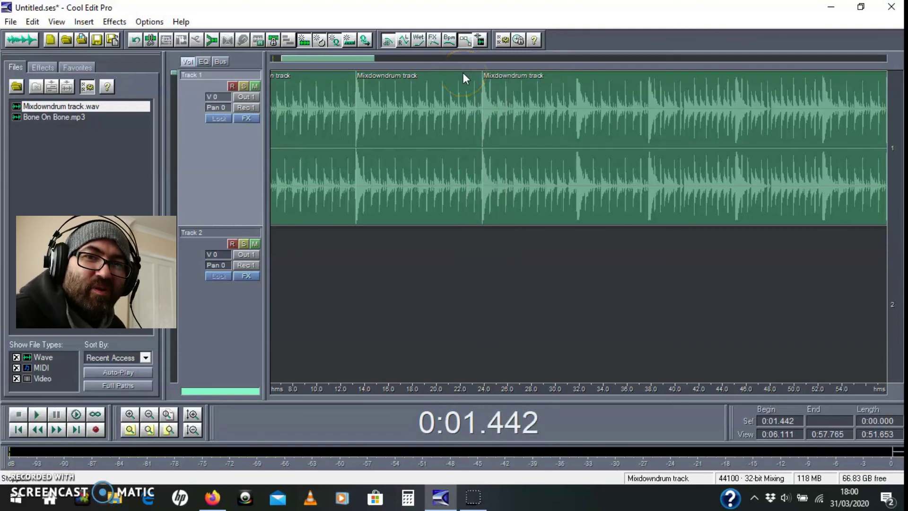